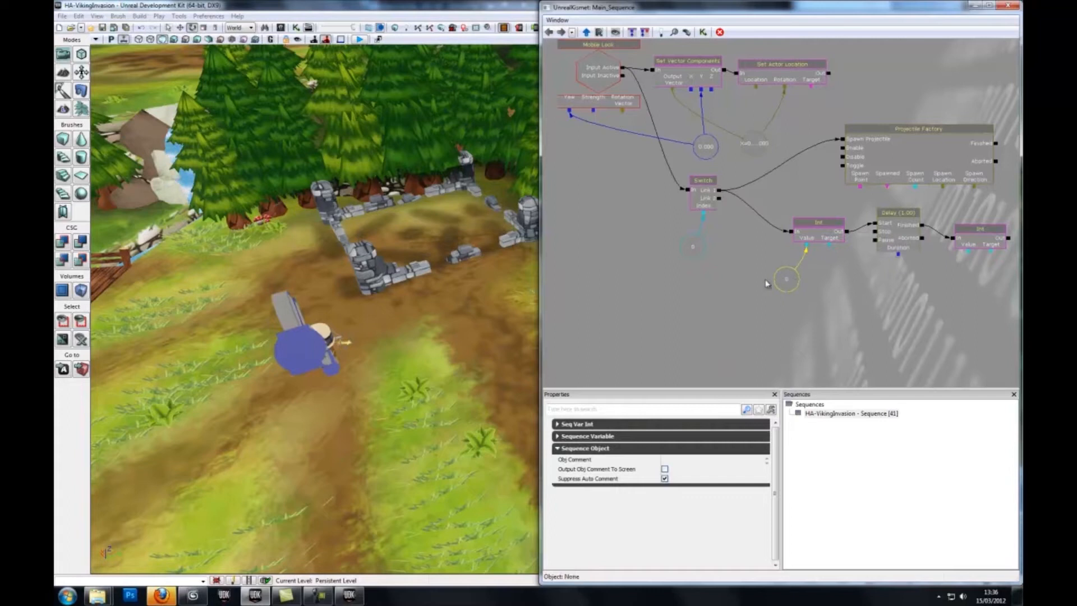
# Link the Target of the Int action before the Delay to the Switch's index variable
pyautogui.click(692, 247)
pyautogui.keyDown('ctrl'); pyautogui.moveTo(696, 254); pyautogui.dragTo(715, 261); pyautogui.keyUp('ctrl')
pyautogui.moveTo(827, 265); pyautogui.dragTo(660, 258)
pyautogui.scroll(1, 747, 243)
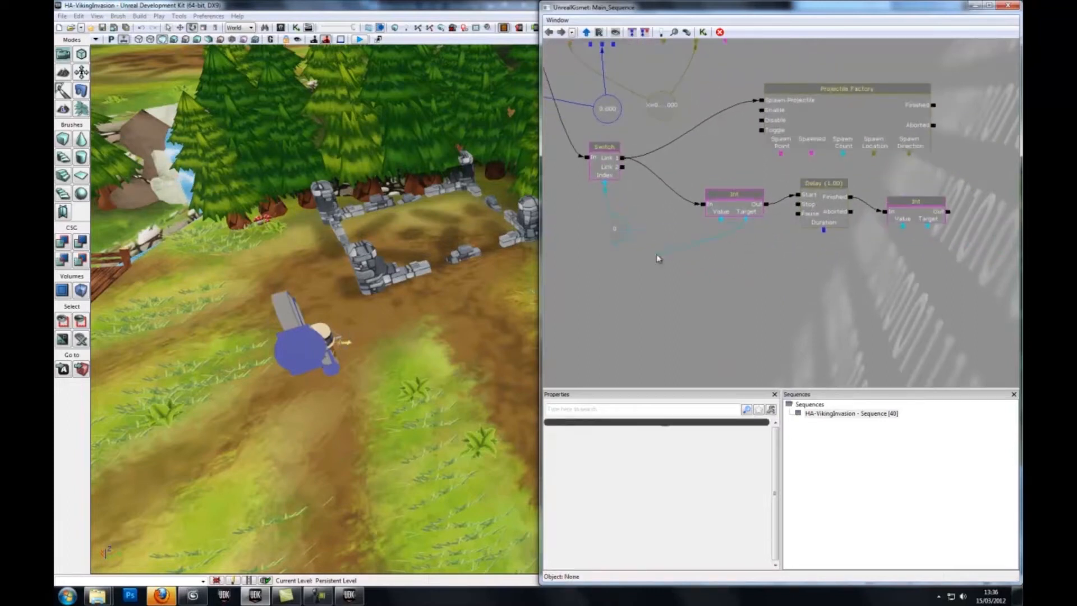
# Create a new Int variable on the first Int action's Value and set its Int Value to 2
pyautogui.rightClick(720, 220)
pyautogui.click(730, 213)
pyautogui.keyDown('ctrl'); pyautogui.moveTo(721, 233); pyautogui.dragTo(718, 247); pyautogui.keyUp('ctrl')
pyautogui.keyDown('ctrl'); pyautogui.moveTo(630, 233); pyautogui.dragTo(673, 257); pyautogui.keyUp('ctrl')
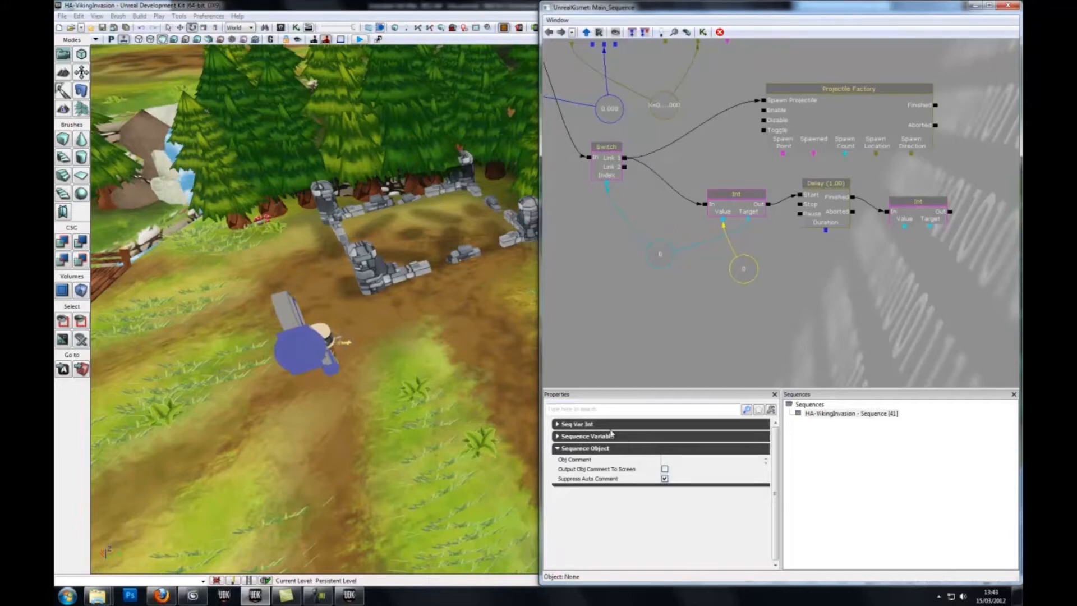
pyautogui.click(611, 429)
pyautogui.write('2')
pyautogui.press('Return')
# Link the second Int action's Target to the Switch's index variable and attach a new Int variable of 1 to its Value
pyautogui.moveTo(660, 254); pyautogui.dragTo(660, 260)
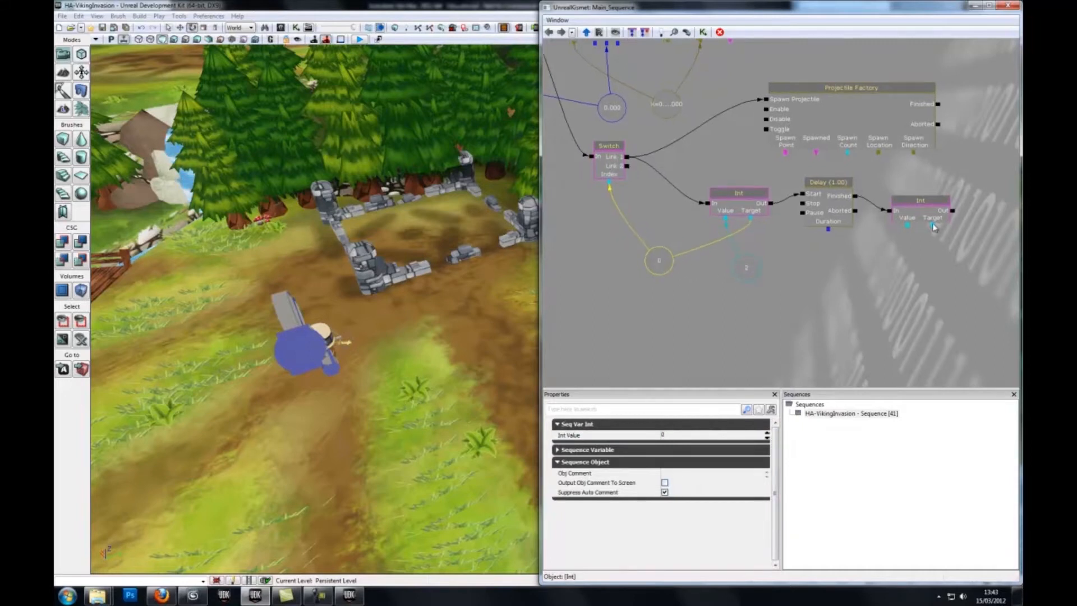
pyautogui.moveTo(934, 227); pyautogui.dragTo(638, 296)
pyautogui.rightClick(905, 230)
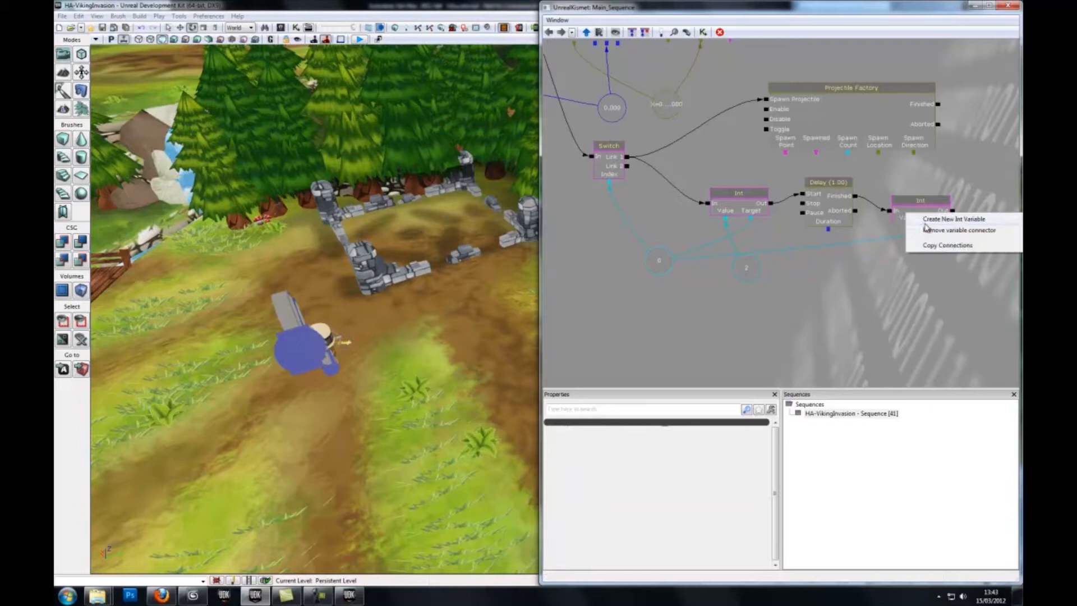
pyautogui.click(931, 225)
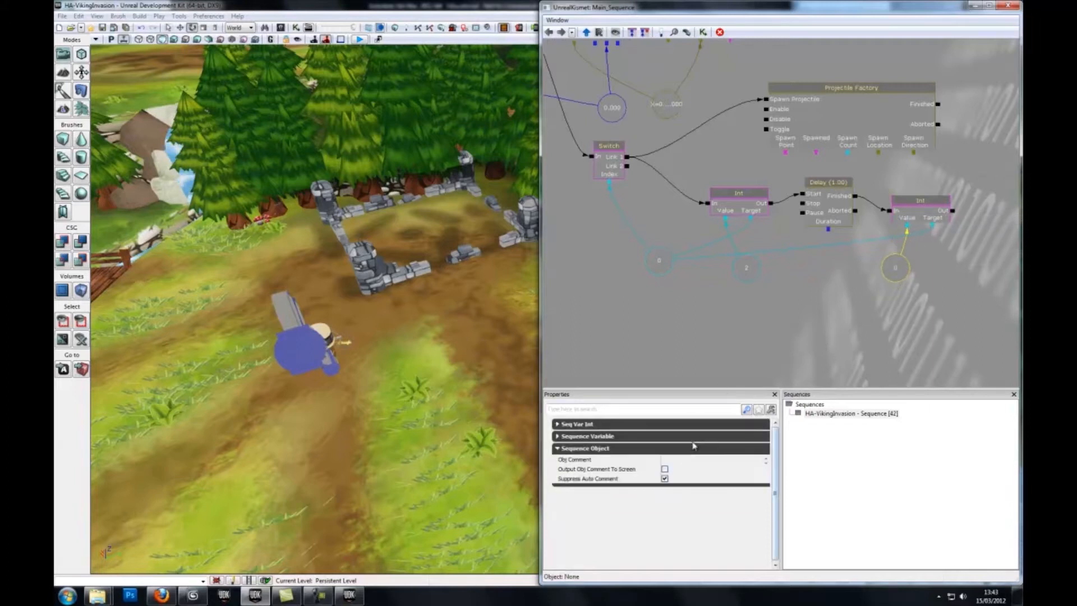
pyautogui.click(688, 437)
pyautogui.press('Return')
# Rearrange the integer variable nodes so they sit clearly spaced below the two Int actions
pyautogui.keyDown('ctrl'); pyautogui.moveTo(746, 264); pyautogui.dragTo(743, 277); pyautogui.keyUp('ctrl')
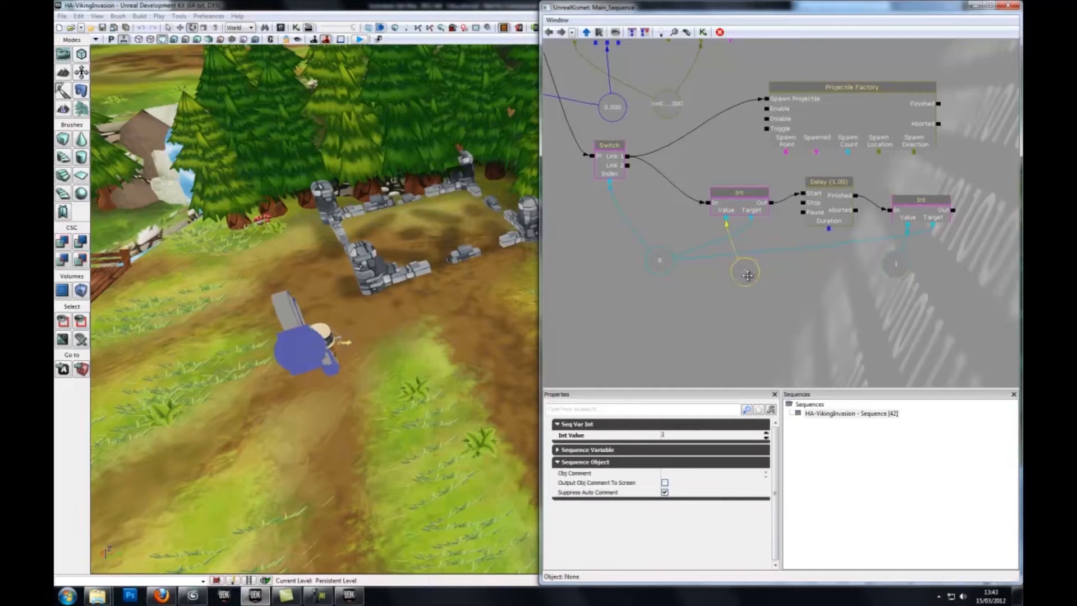
pyautogui.moveTo(667, 263); pyautogui.dragTo(806, 281)
pyautogui.click(892, 264)
pyautogui.moveTo(892, 263); pyautogui.dragTo(911, 273)
pyautogui.click(745, 290)
pyautogui.keyDown('ctrl'); pyautogui.moveTo(744, 290); pyautogui.dragTo(733, 284); pyautogui.keyUp('ctrl')
pyautogui.click(756, 321)
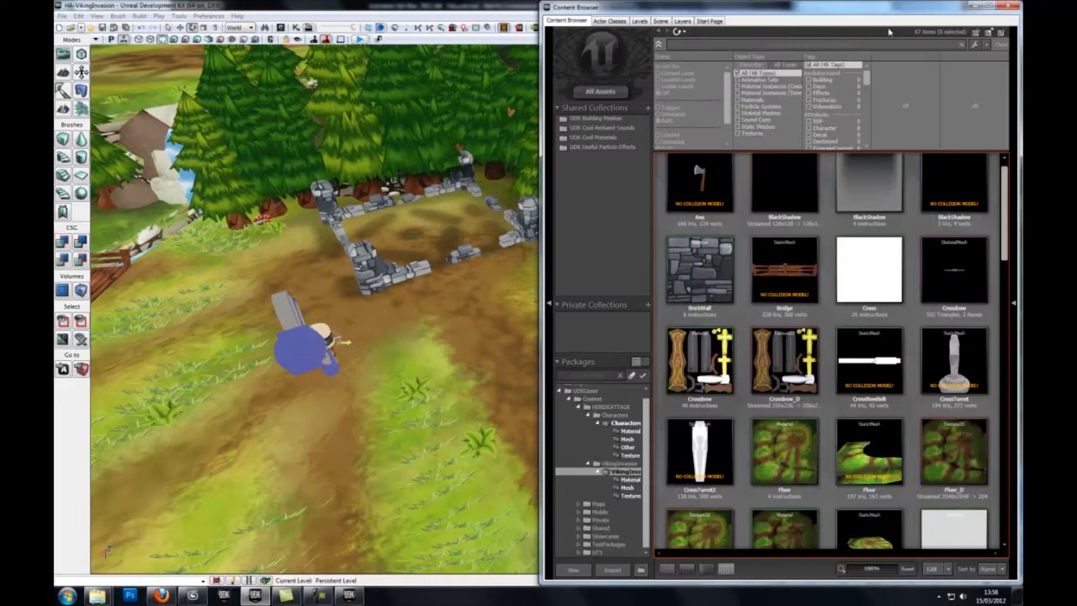
# Turn off the actor-parent, placeable-only and category filters for the actor classes and search for "projectile"
pyautogui.click(610, 22)
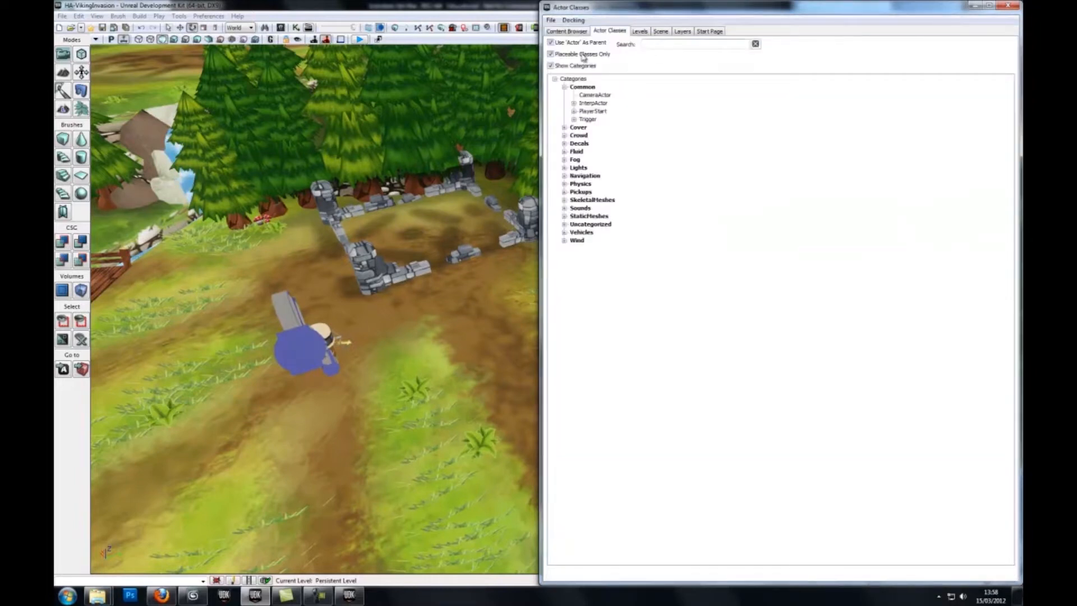
pyautogui.click(551, 54)
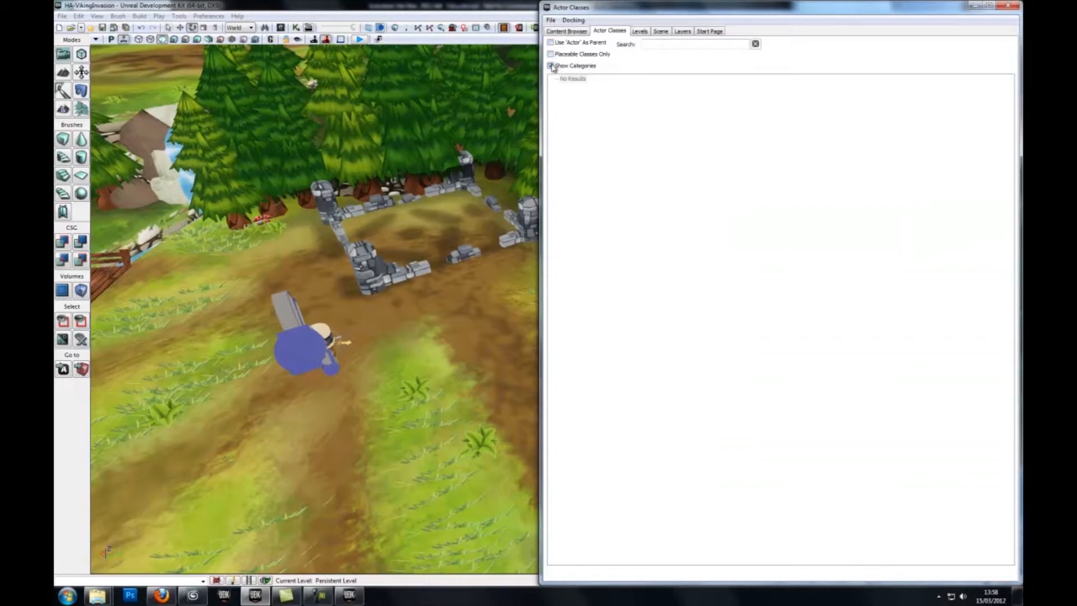
pyautogui.click(551, 66)
pyautogui.click(622, 384)
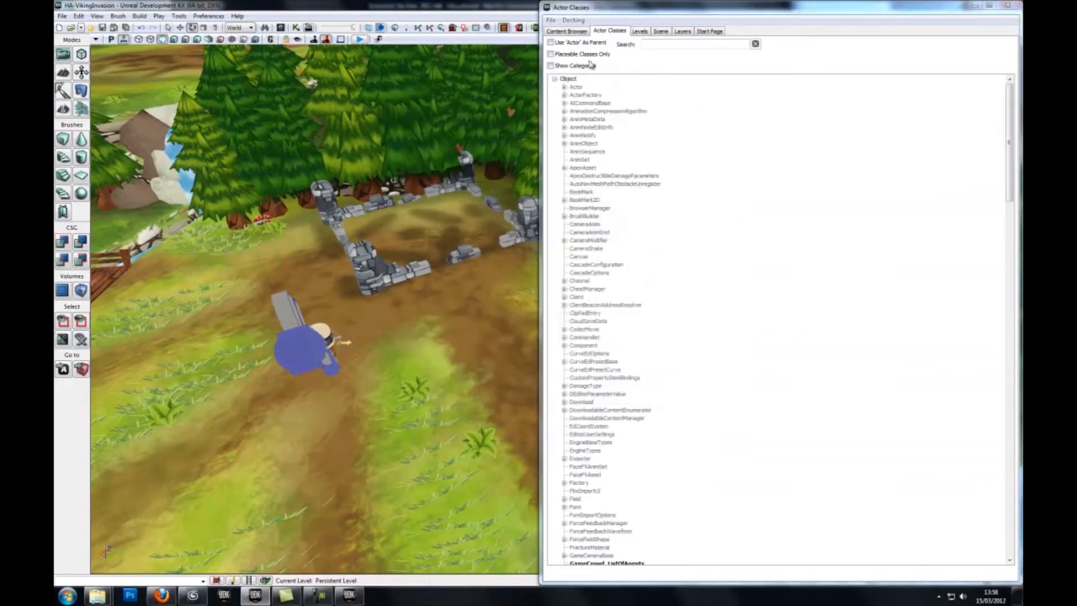
pyautogui.click(713, 43)
pyautogui.write('projectile')
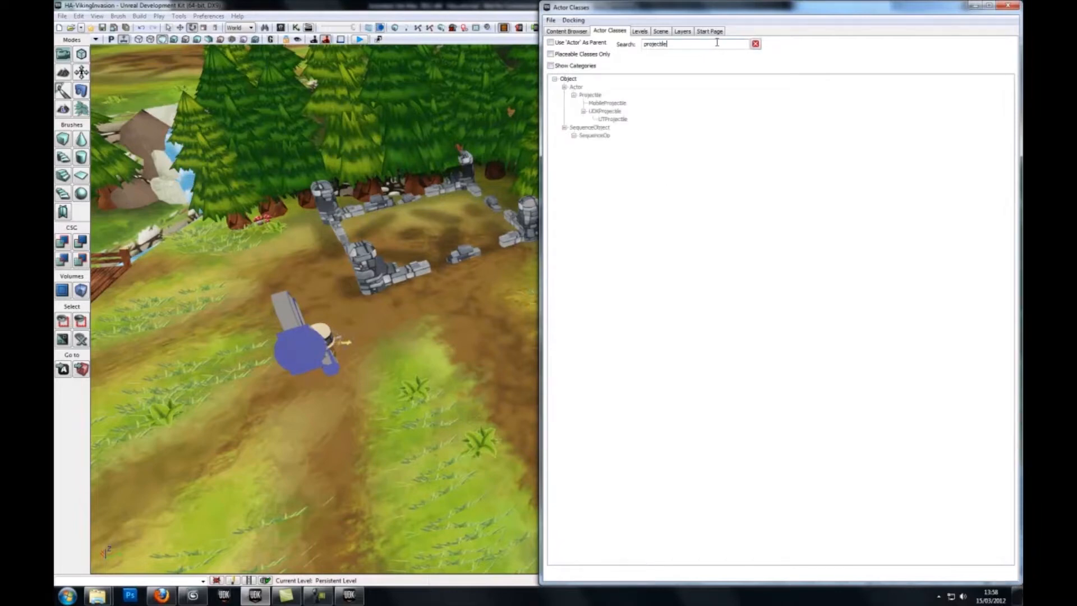
# Create an archetype from MobileProjectile named CrossBowBolt in the VikingInvasion package, grouping Other
pyautogui.click(612, 104)
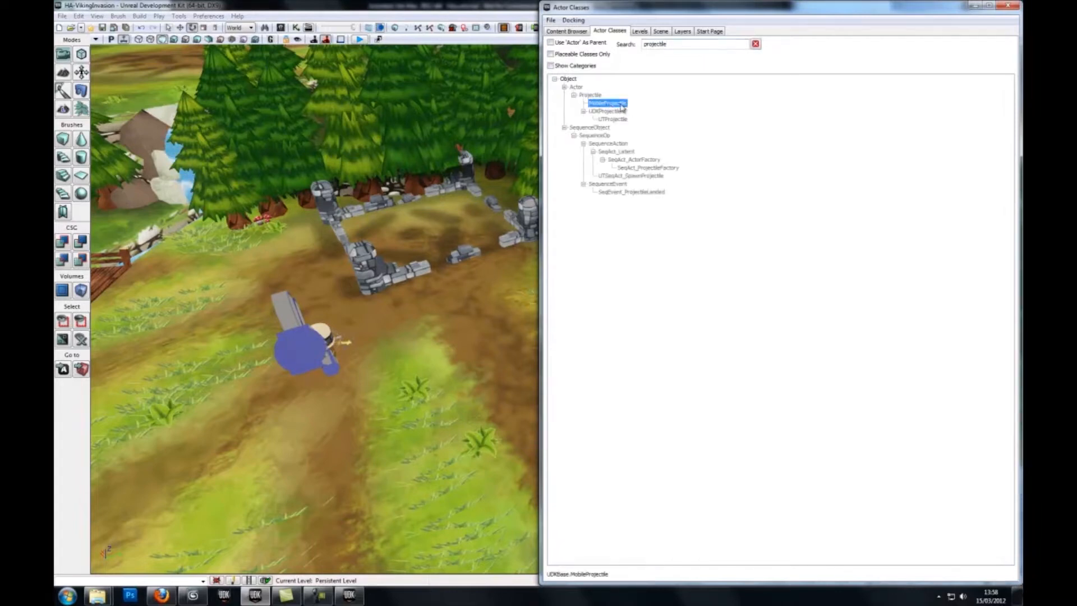
pyautogui.rightClick(614, 108)
pyautogui.click(645, 110)
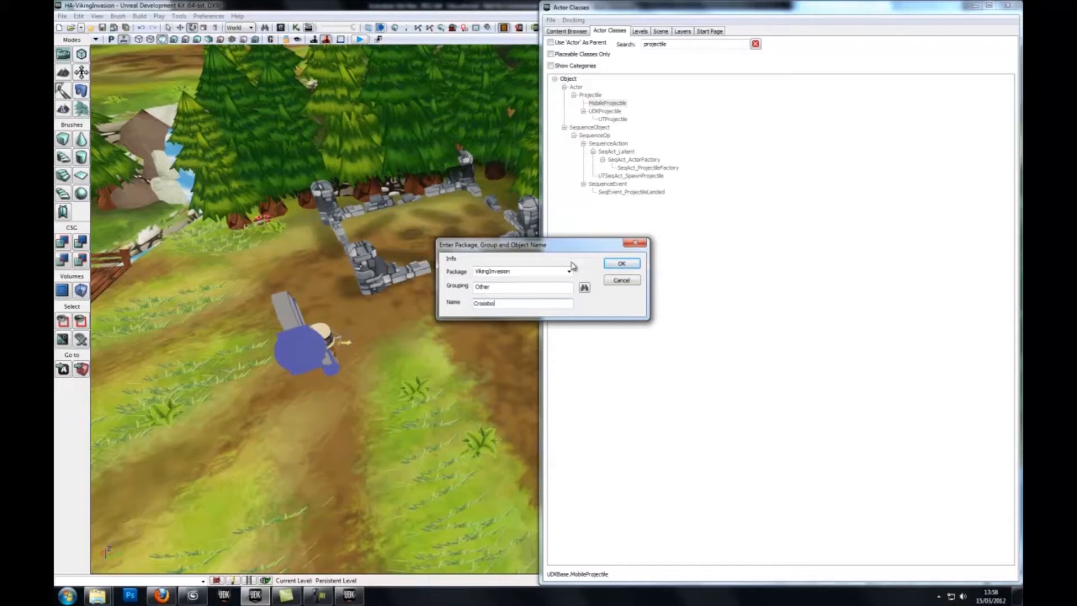
pyautogui.press('Return')
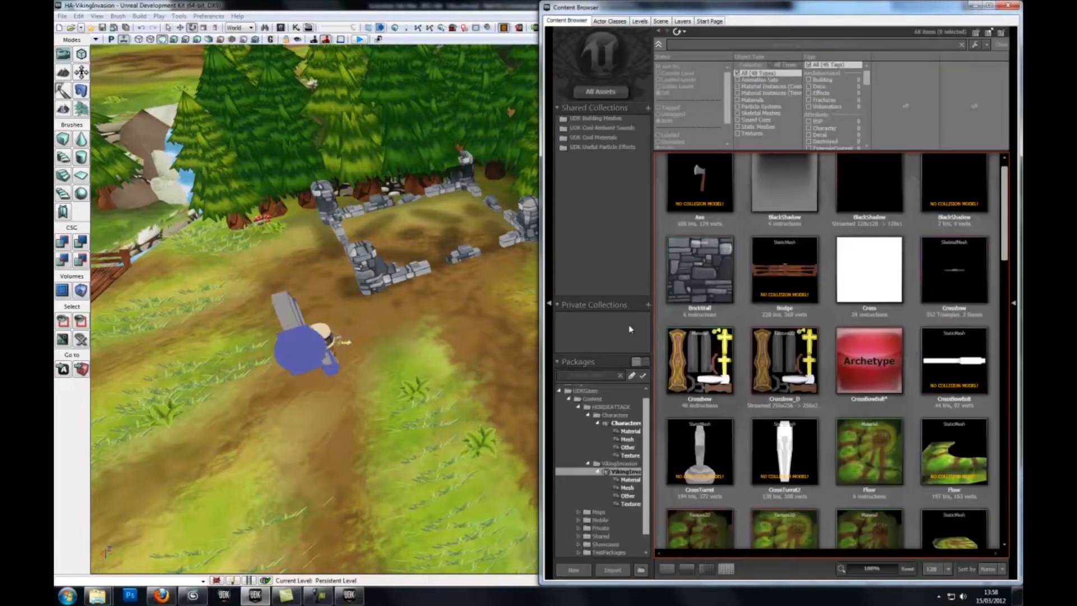
# Create a new ParticleSystem named CrossBowProjectile in the VikingInvasion package's Other group
pyautogui.click(628, 494)
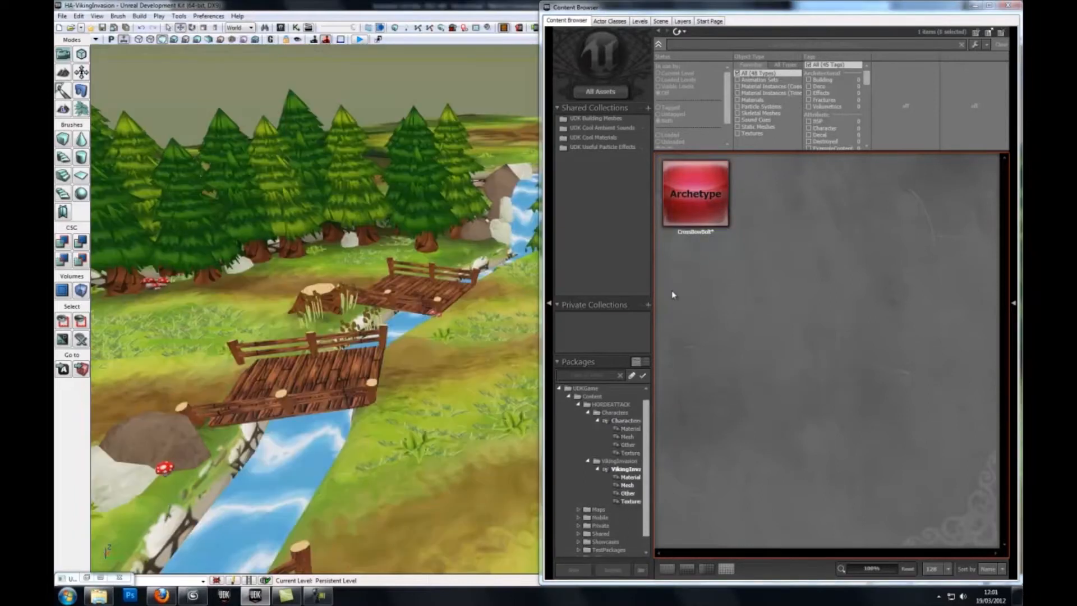
pyautogui.rightClick(767, 221)
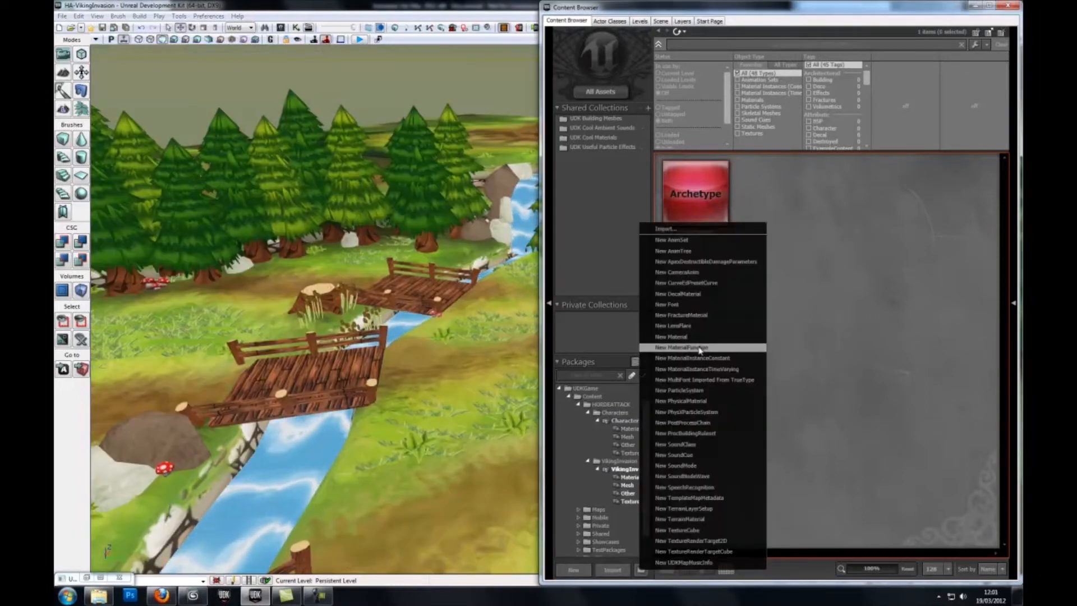
pyautogui.click(689, 390)
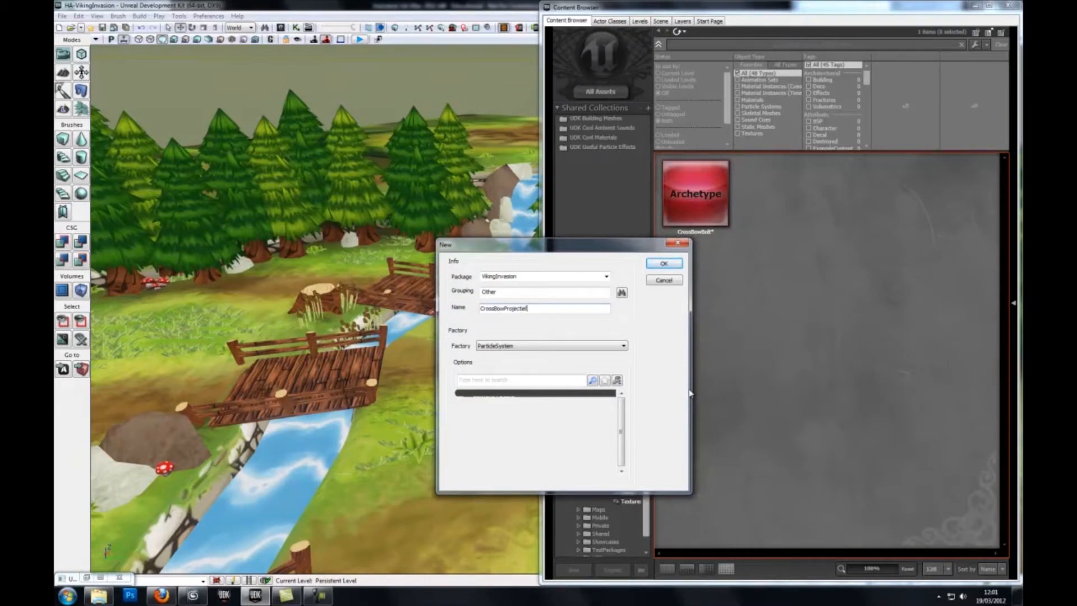
pyautogui.press('Return')
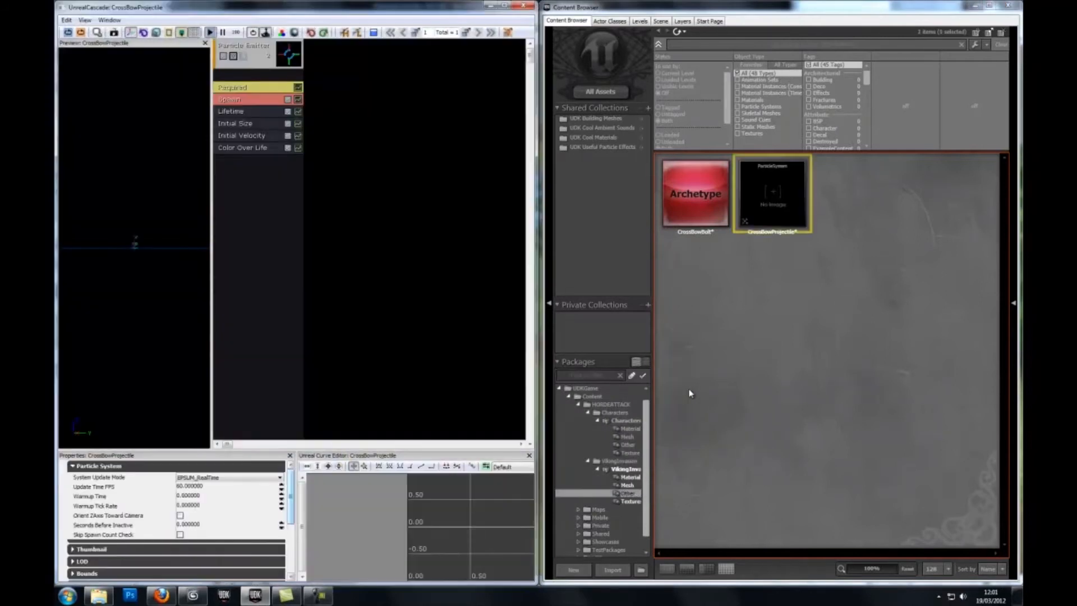
# Add a Mesh type data module to the particle emitter and assign the CrossBowBolt static mesh to it
pyautogui.moveTo(166, 241); pyautogui.dragTo(133, 151)
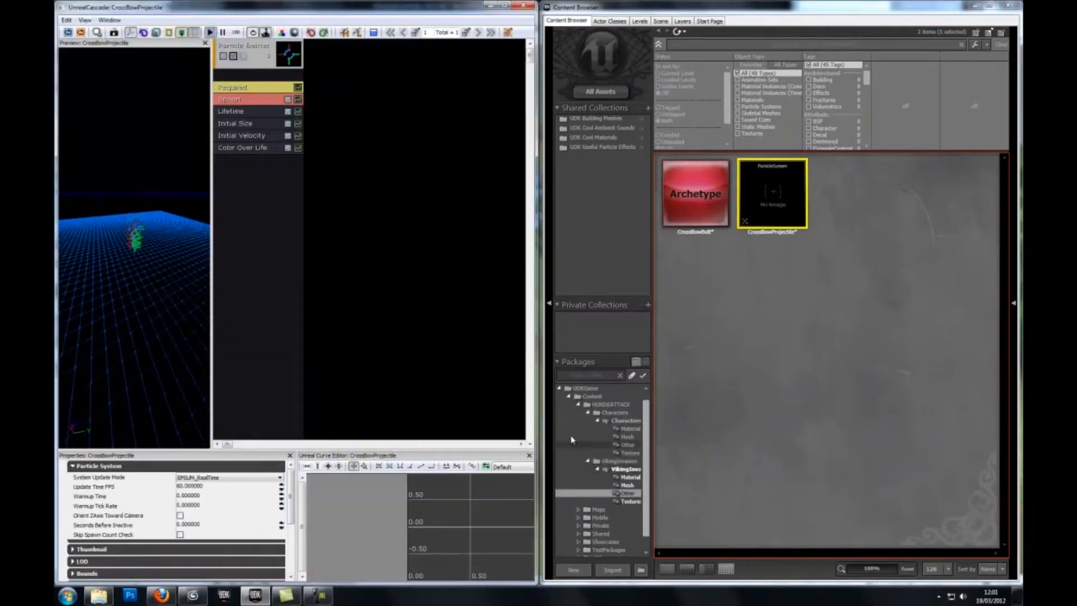
pyautogui.scroll(-4, 121, 334)
pyautogui.click(627, 484)
pyautogui.click(700, 285)
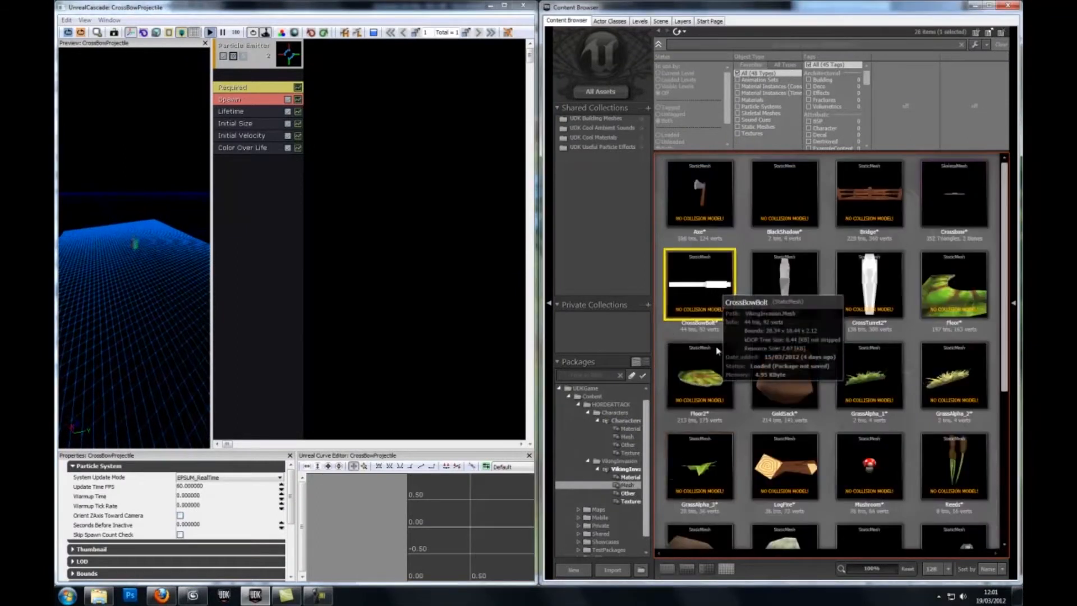
pyautogui.rightClick(251, 60)
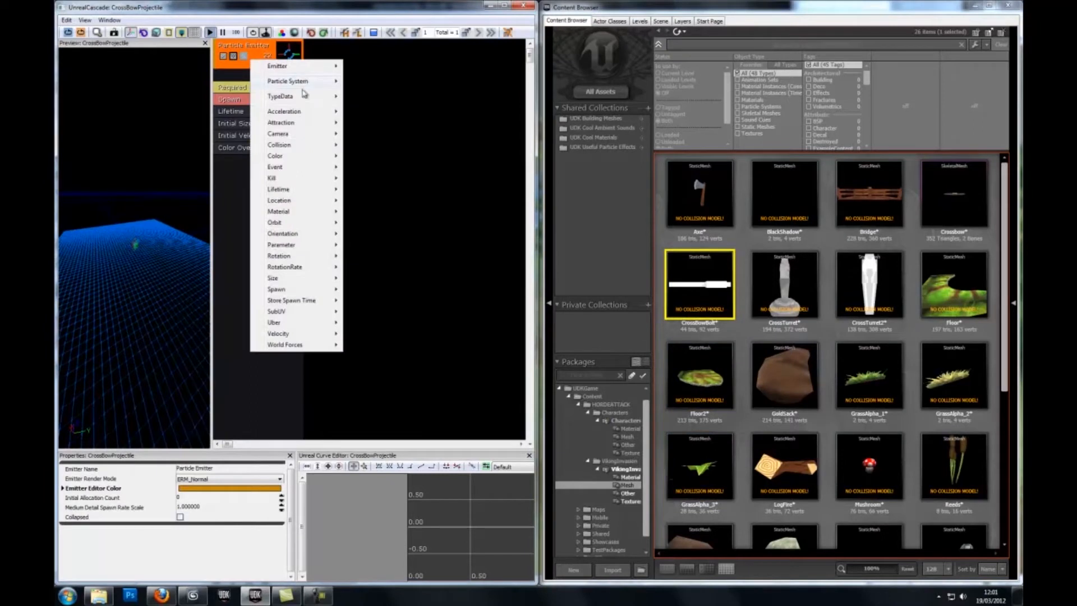
pyautogui.moveTo(281, 96)
pyautogui.click(161, 132)
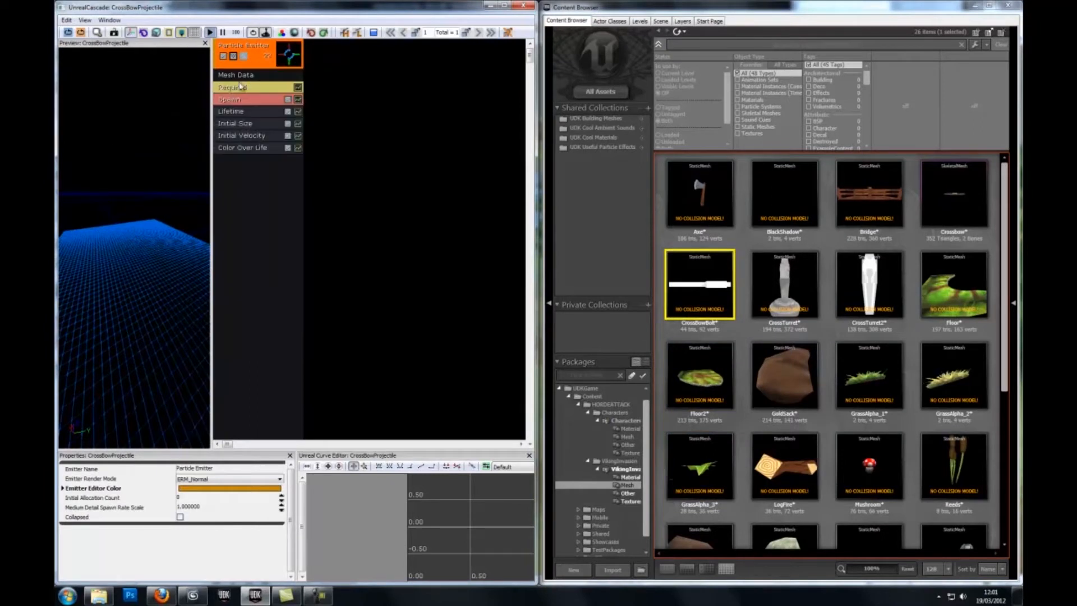
pyautogui.click(265, 478)
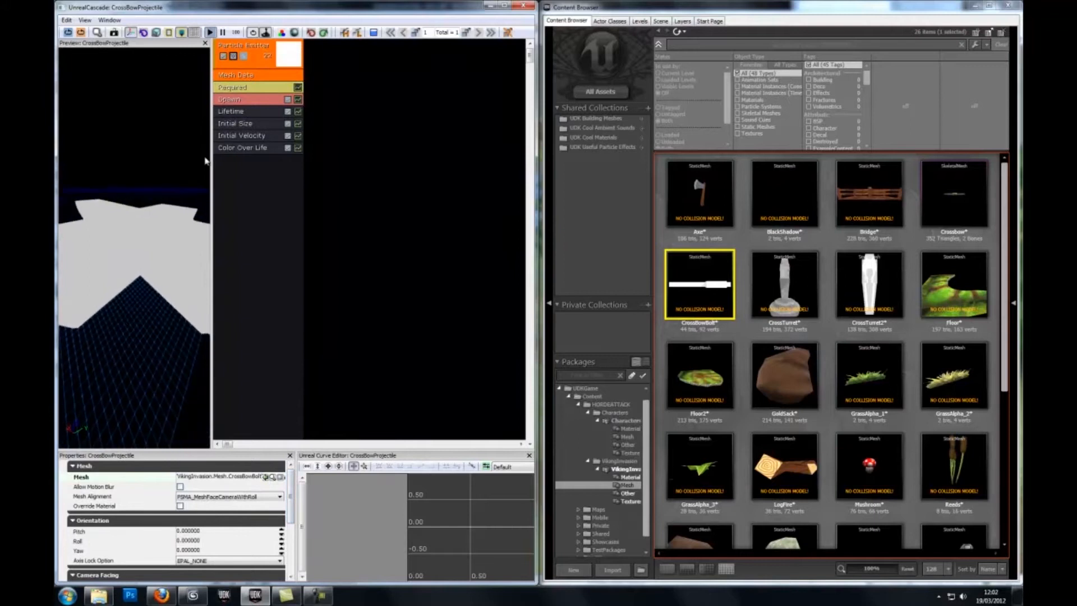
# Set the Initial Size module's maximum and minimum X, Y and Z values all to 1
pyautogui.click(236, 124)
pyautogui.click(191, 508)
pyautogui.write('1')
pyautogui.press('Tab')
pyautogui.write('1')
pyautogui.press('Tab')
pyautogui.write('1')
pyautogui.press('Tab')
pyautogui.click(189, 546)
pyautogui.write('1')
pyautogui.press('Tab')
pyautogui.write('1')
pyautogui.press('Tab')
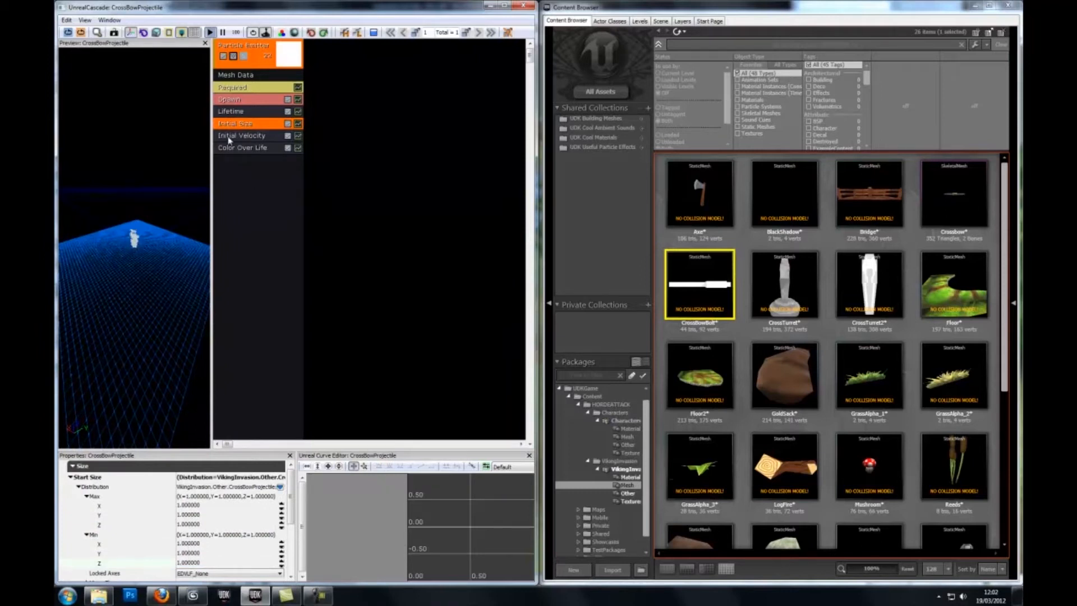
# Enable Use Legacy Emitter Time in the Required module and set the Lifetime range with a minimum of 10
pyautogui.click(256, 89)
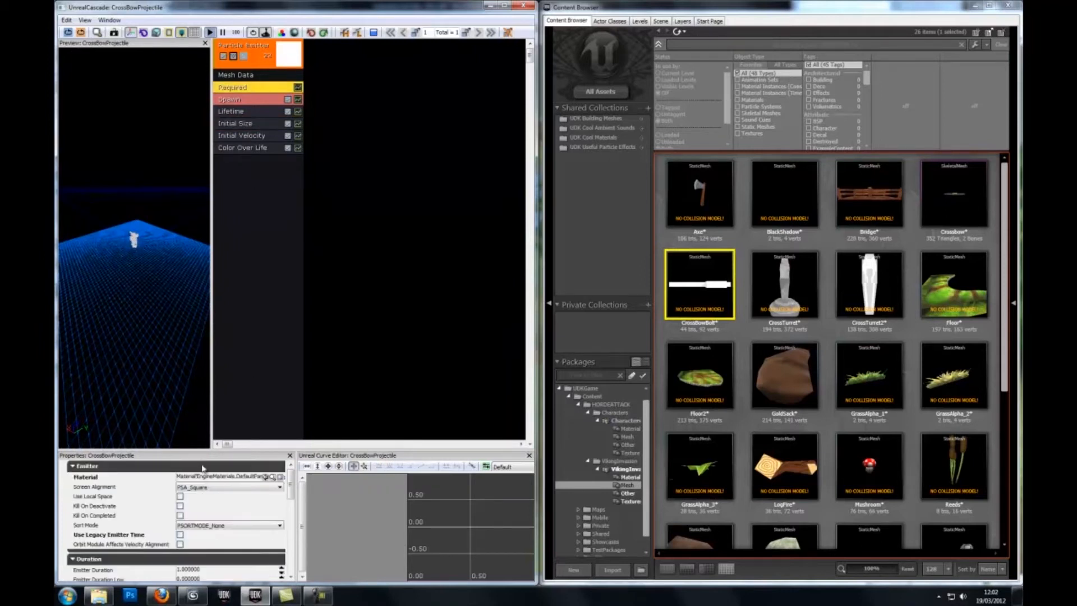
pyautogui.click(180, 536)
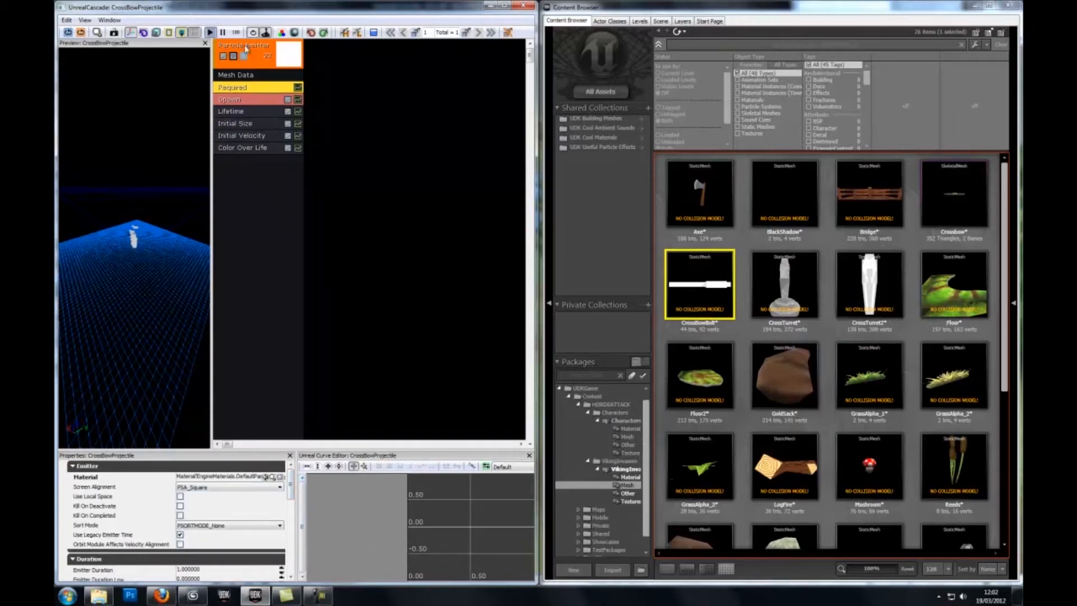
pyautogui.click(241, 111)
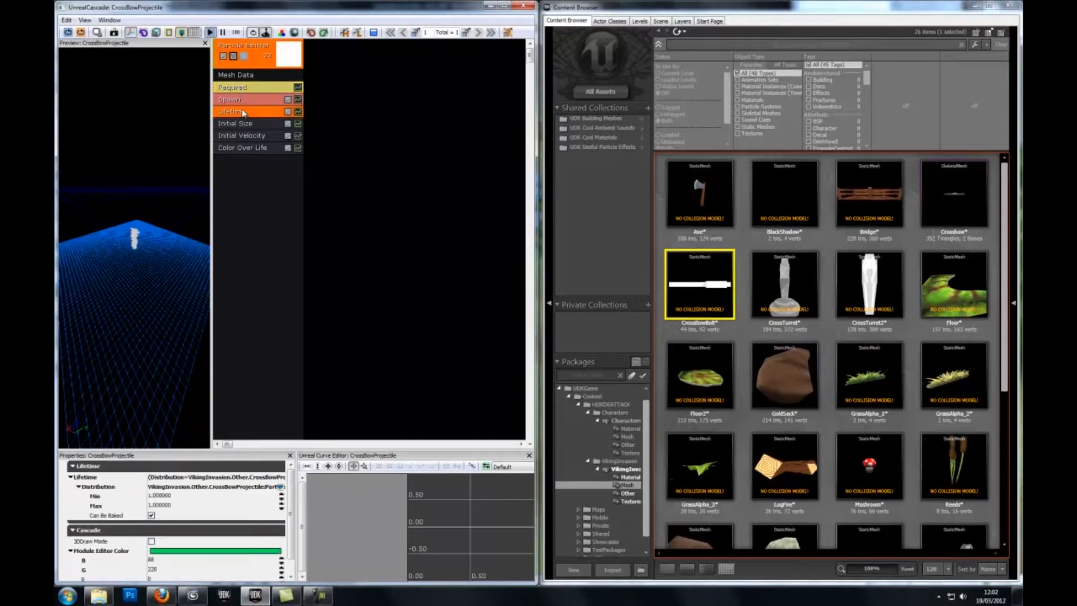
pyautogui.click(168, 496)
pyautogui.write('10')
pyautogui.press('Tab')
pyautogui.write('1')
pyautogui.press('Return')
# Set the Spawn module's constant Rate to 0
pyautogui.click(247, 125)
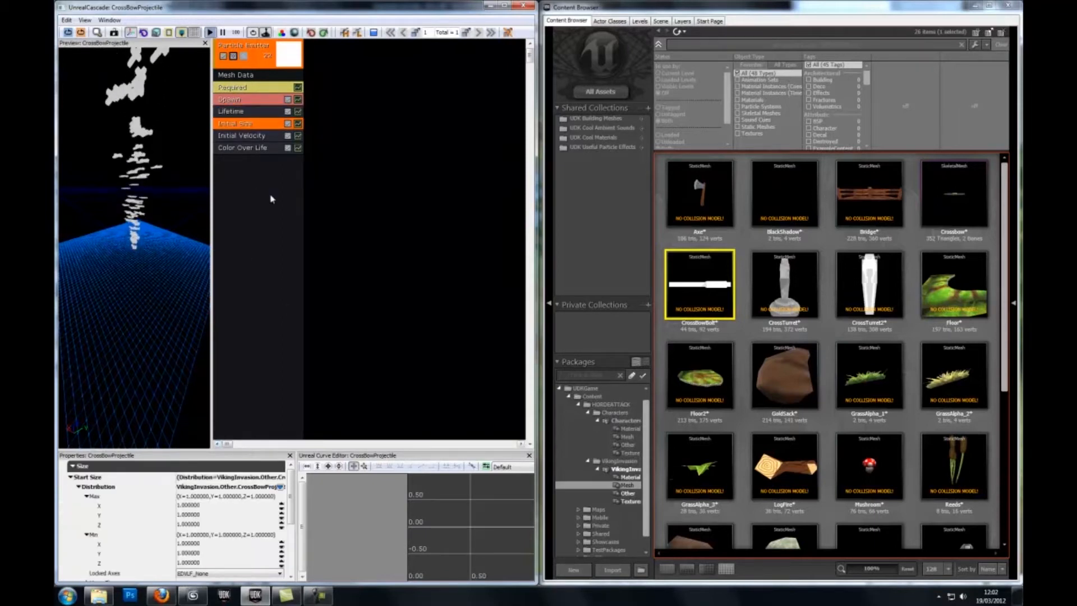
pyautogui.click(236, 100)
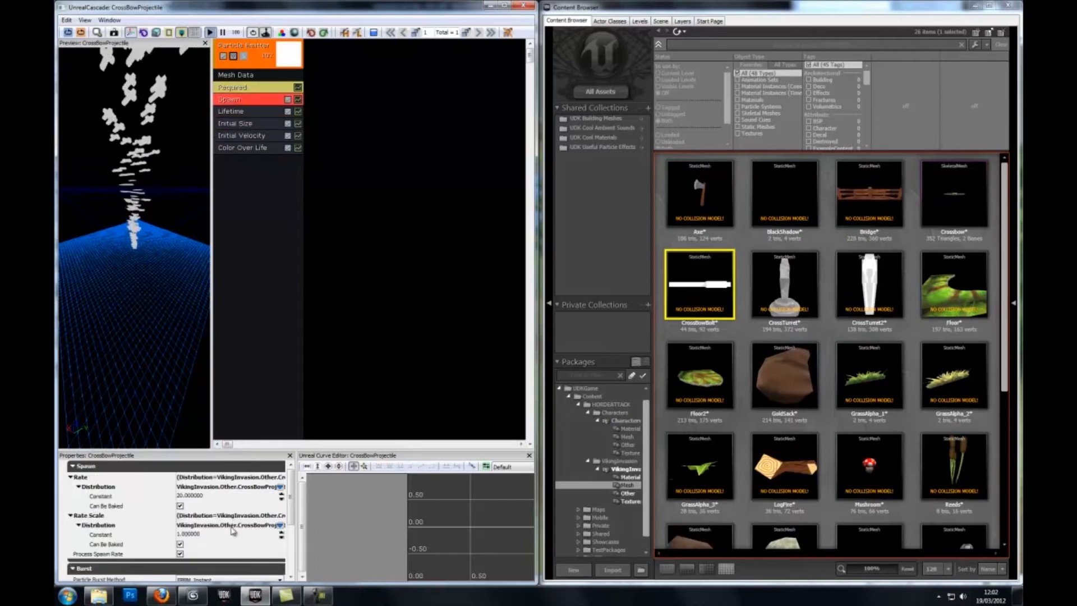
pyautogui.click(202, 495)
pyautogui.write('0')
pyautogui.press('Return')
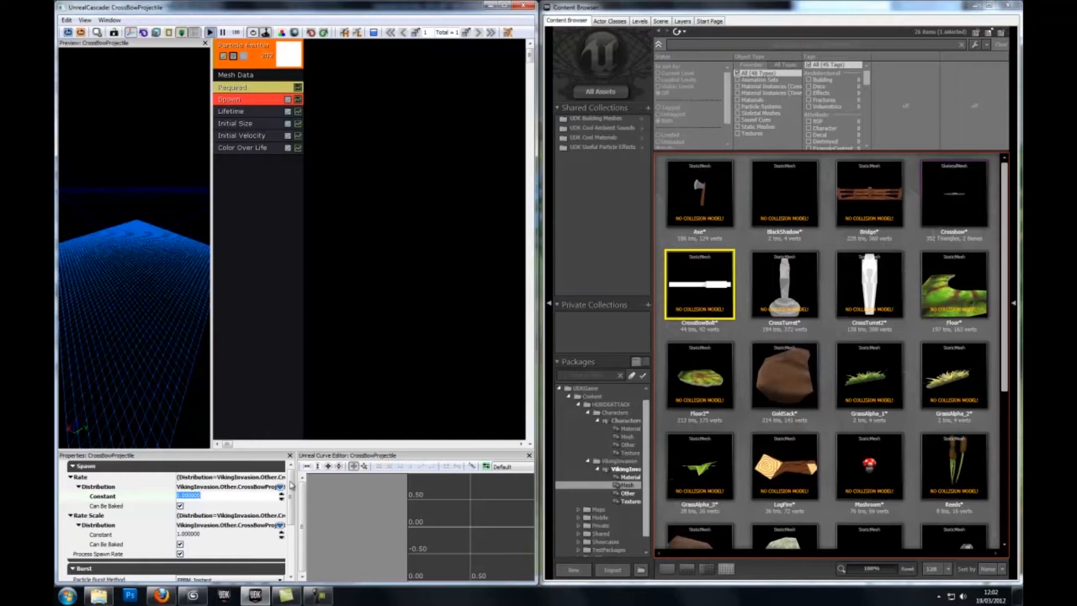
# Add one entry to the Spawn module's Burst List and set its particle count
pyautogui.scroll(-3, 283, 505)
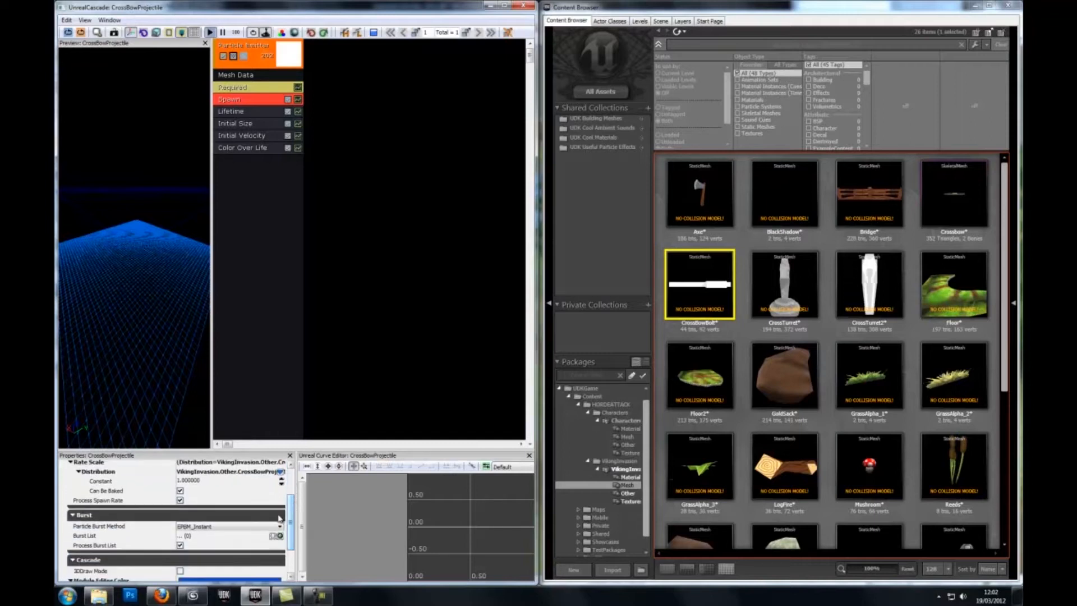
pyautogui.click(280, 537)
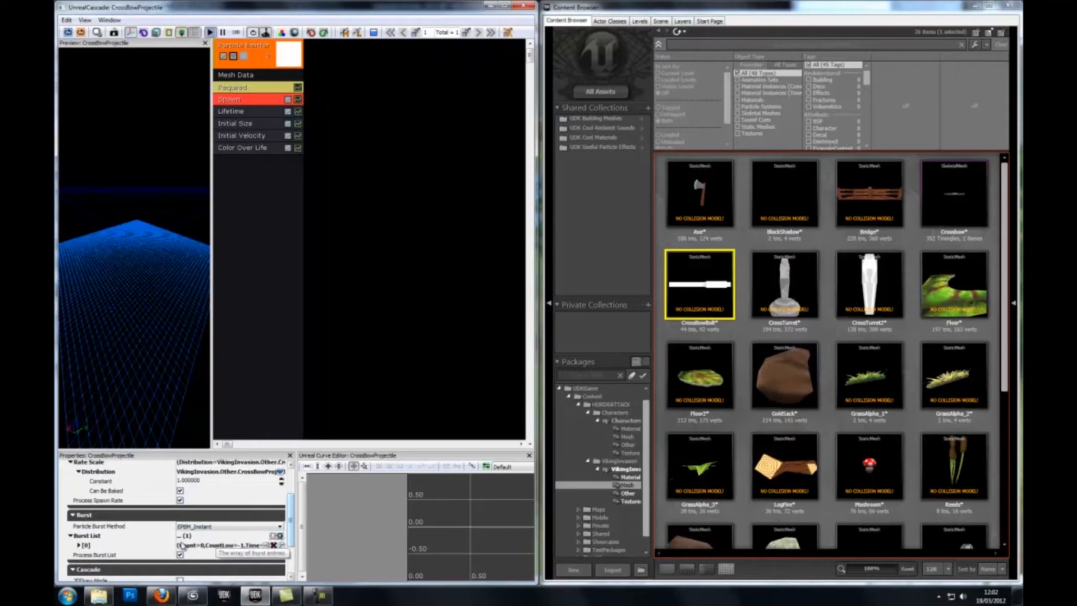
pyautogui.click(202, 558)
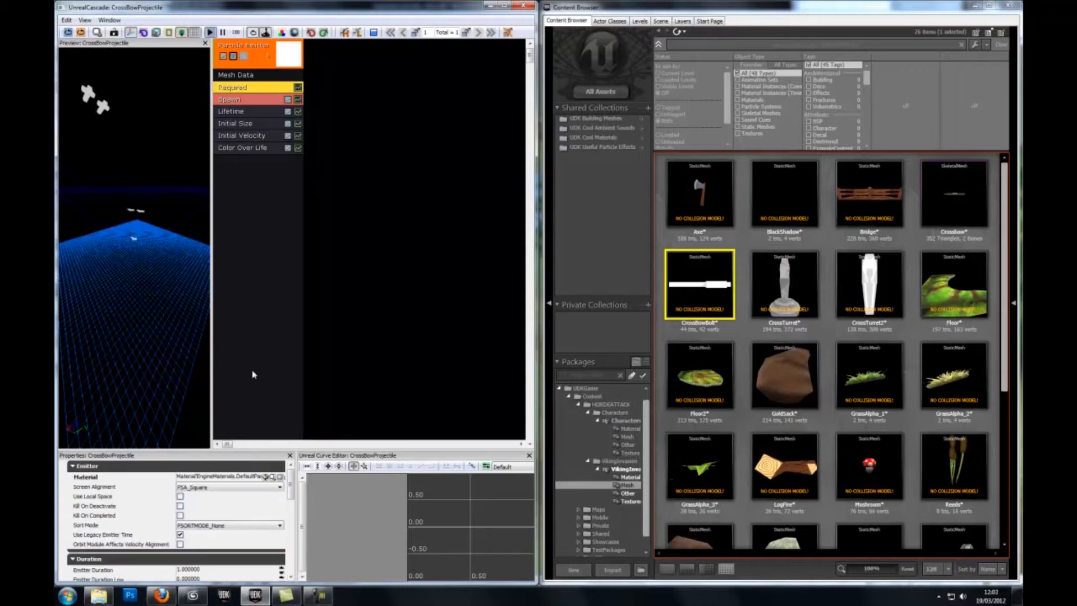
# Set Emitter Loops to 1 in the Required module's Duration settings
pyautogui.moveTo(294, 483); pyautogui.dragTo(294, 487)
pyautogui.scroll(-5, 193, 528)
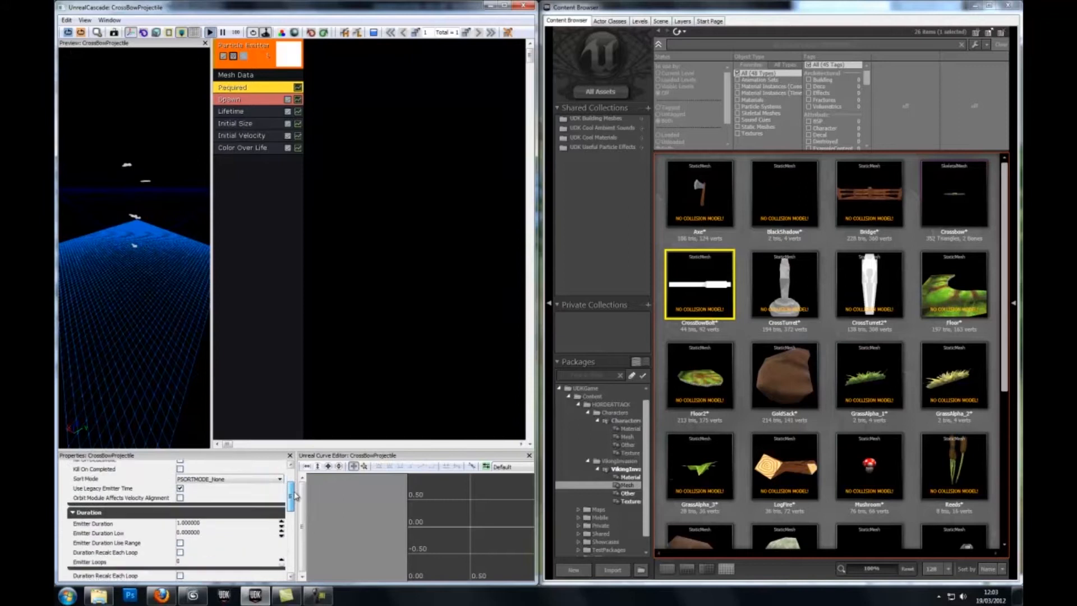
pyautogui.click(199, 532)
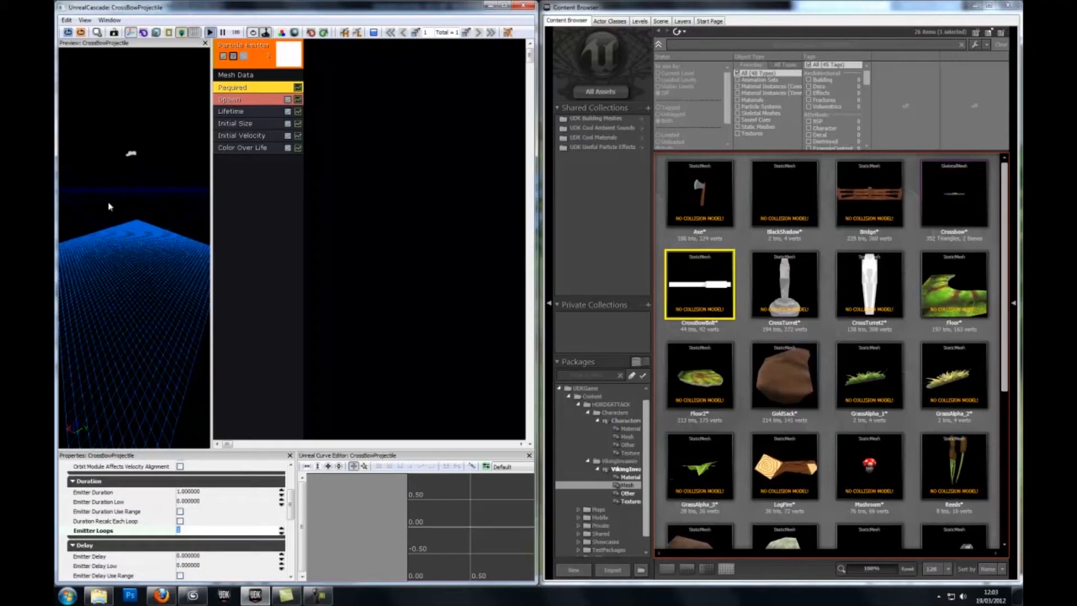
# Disable the Initial Velocity module, inspect the bolt mesh up close in the preview, and close the particle editor
pyautogui.click(244, 123)
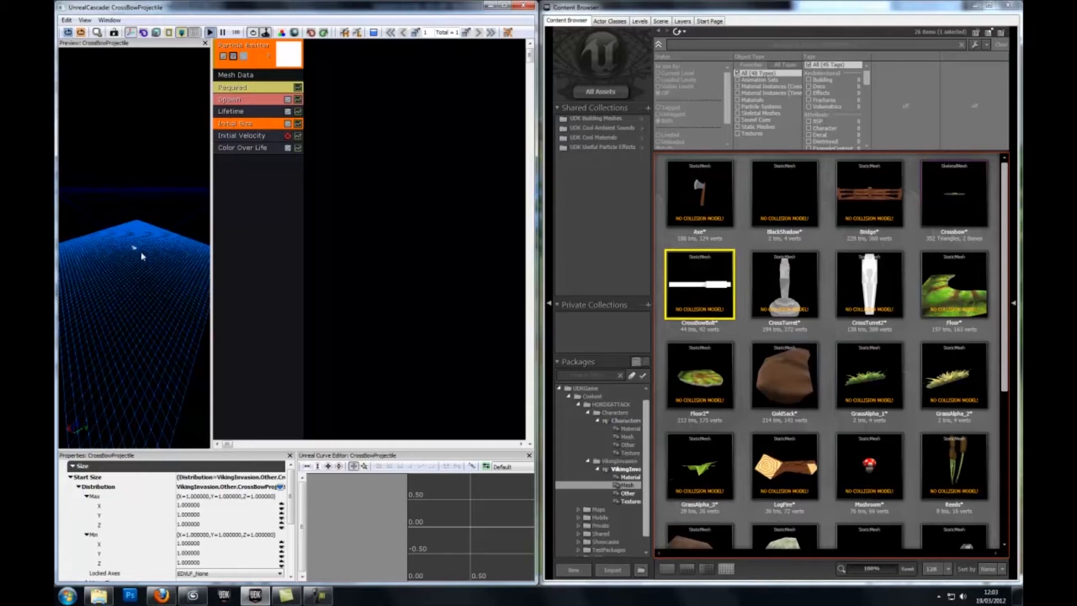
pyautogui.moveTo(137, 242); pyautogui.dragTo(138, 251)
pyautogui.moveTo(138, 250); pyautogui.dragTo(129, 58, button='right')
pyautogui.moveTo(140, 269)
pyautogui.mouseDown()
pyautogui.moveTo(139, 163)
pyautogui.moveTo(212, 283)
pyautogui.moveTo(143, 272)
pyautogui.mouseUp()
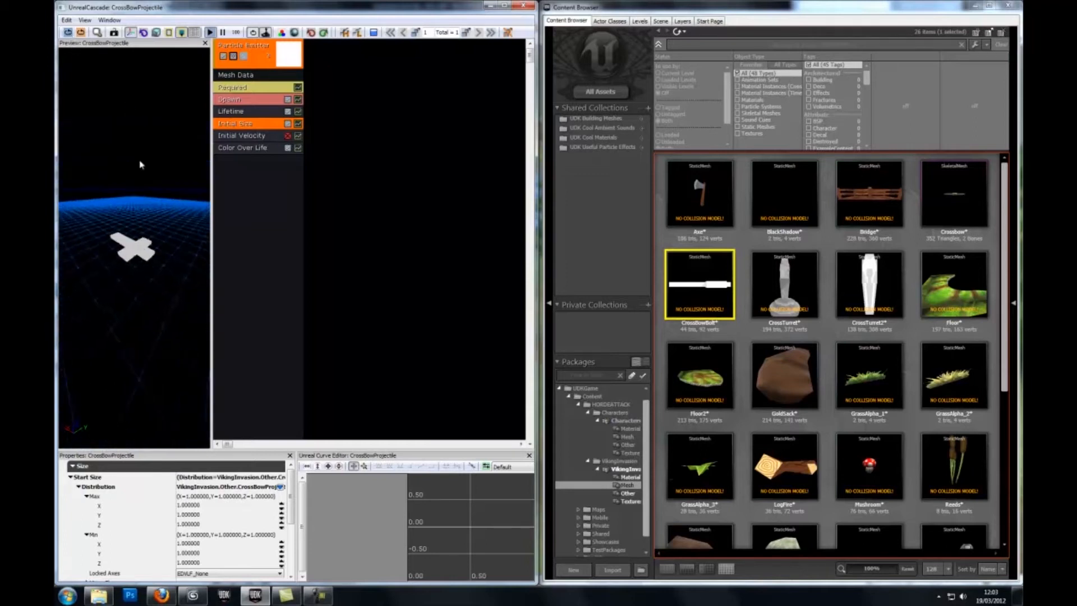
pyautogui.moveTo(144, 272); pyautogui.dragTo(157, 301, button='right')
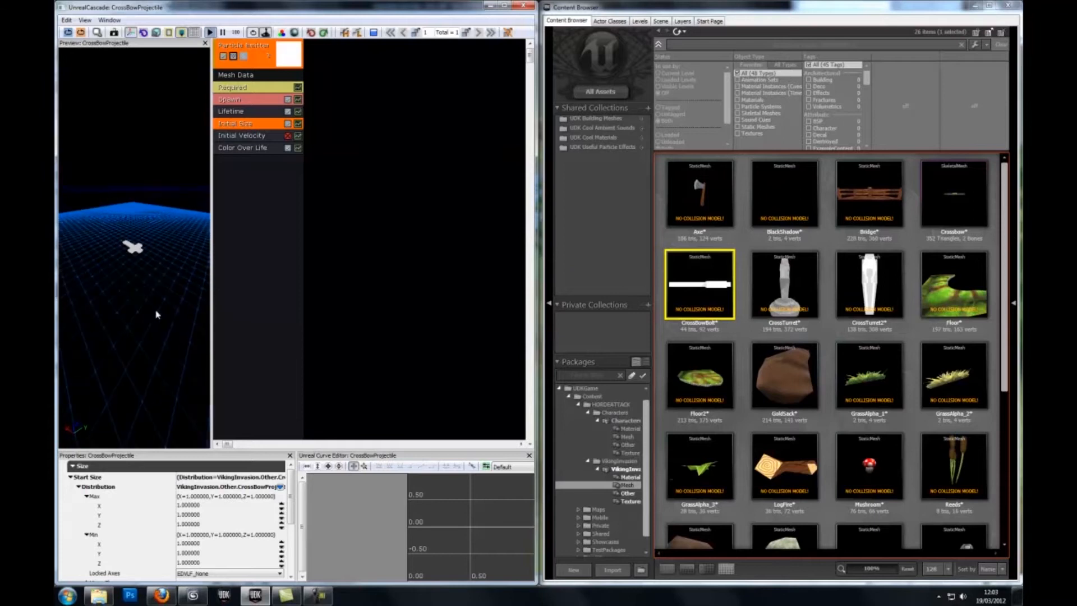
pyautogui.click(525, 7)
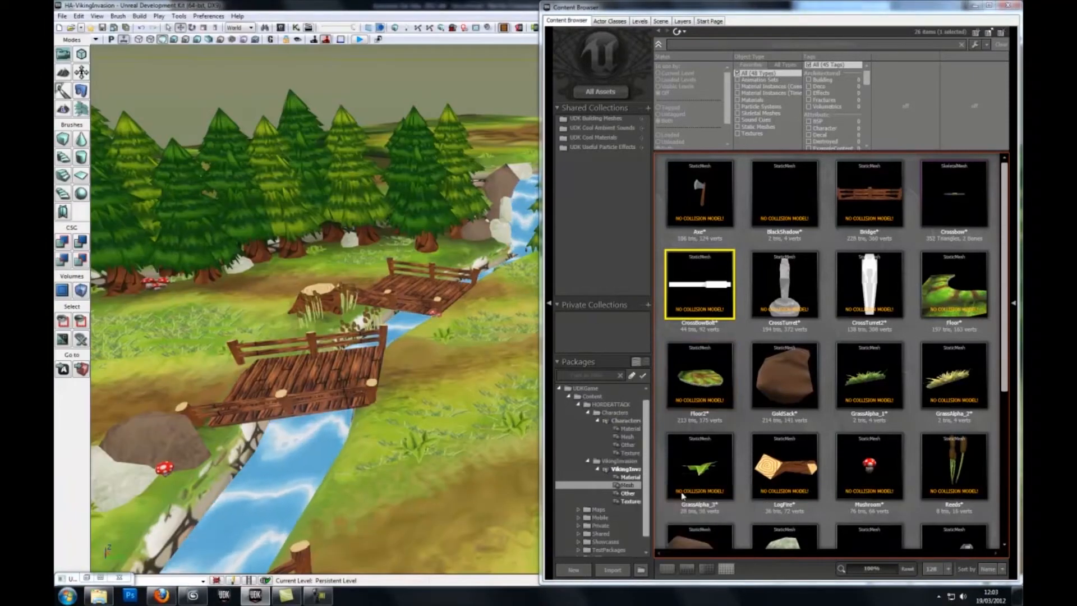
# Create a new particle system named SmokeBlast in the Other group of the VikingInvasion package
pyautogui.scroll(-3, 808, 432)
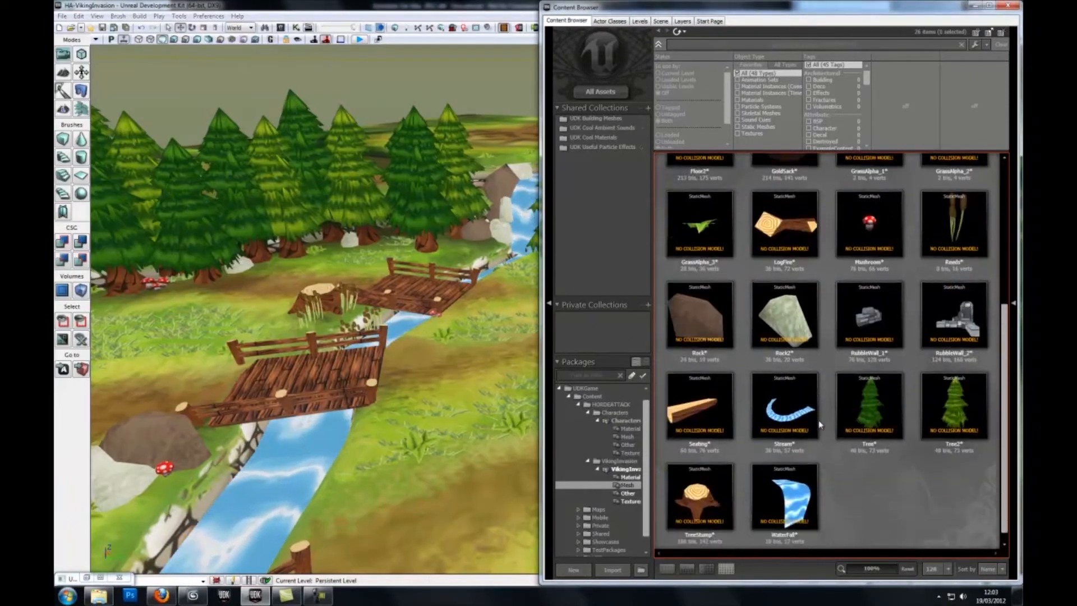
pyautogui.click(628, 494)
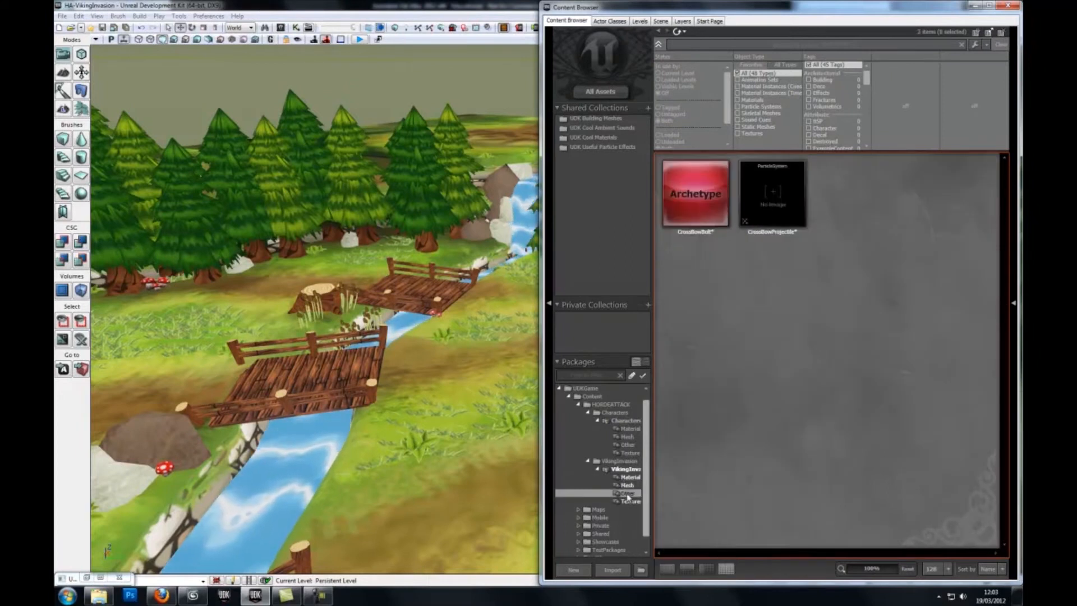
pyautogui.rightClick(737, 238)
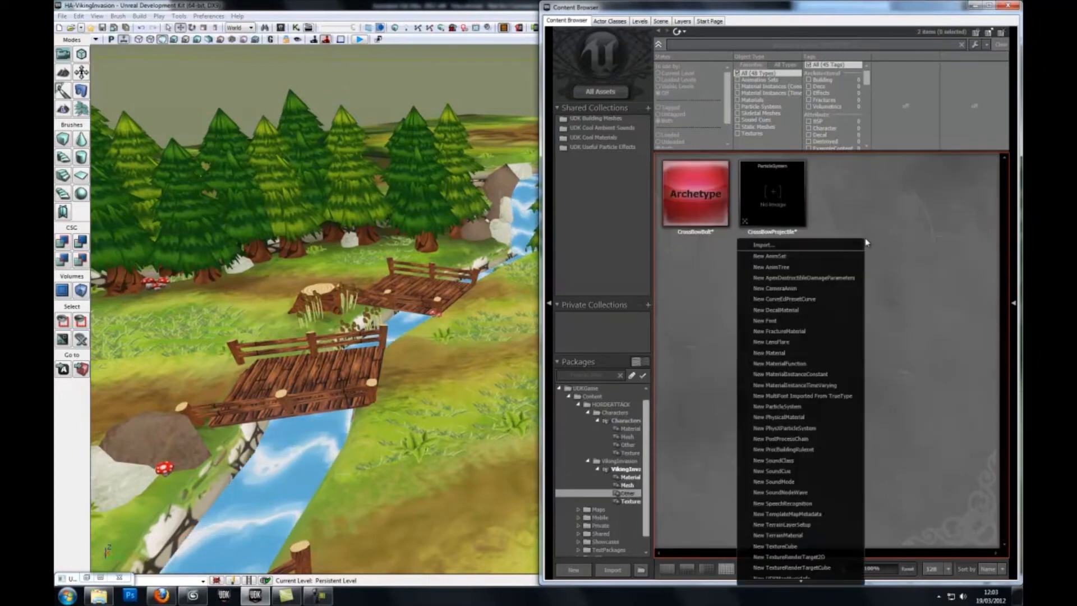
pyautogui.click(806, 405)
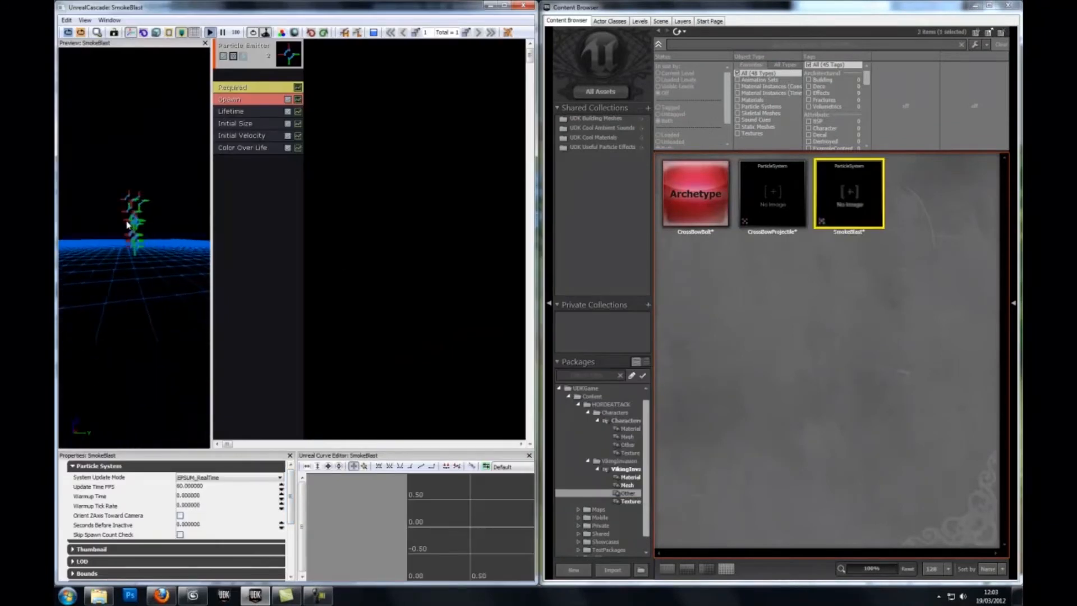
# Assign the Smoke material from the VikingInvasion materials to the SmokeBlast emitter's Required module
pyautogui.moveTo(127, 224); pyautogui.dragTo(129, 287)
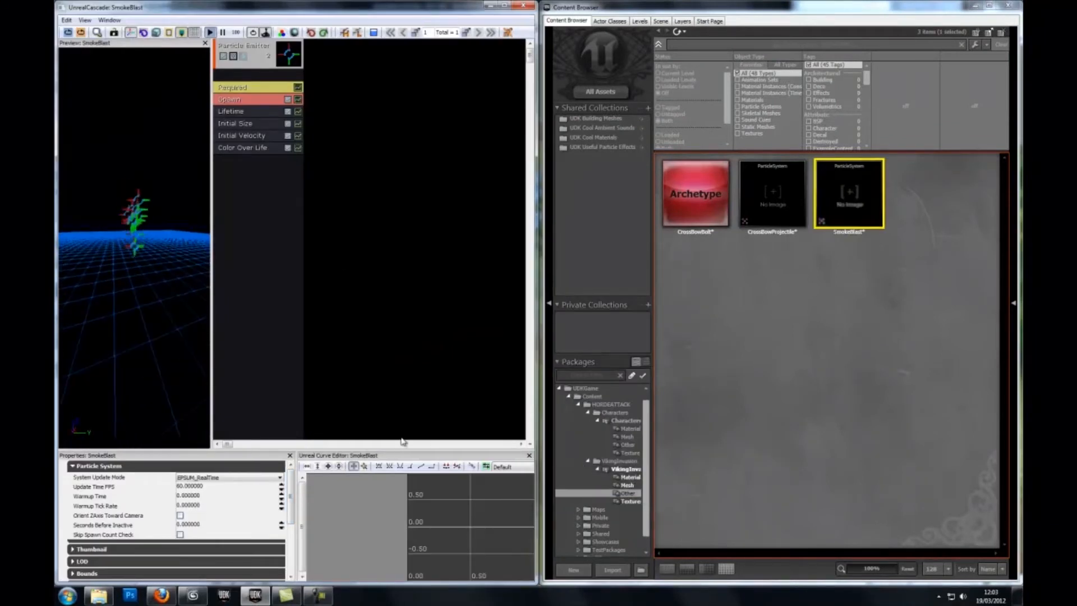
pyautogui.click(624, 476)
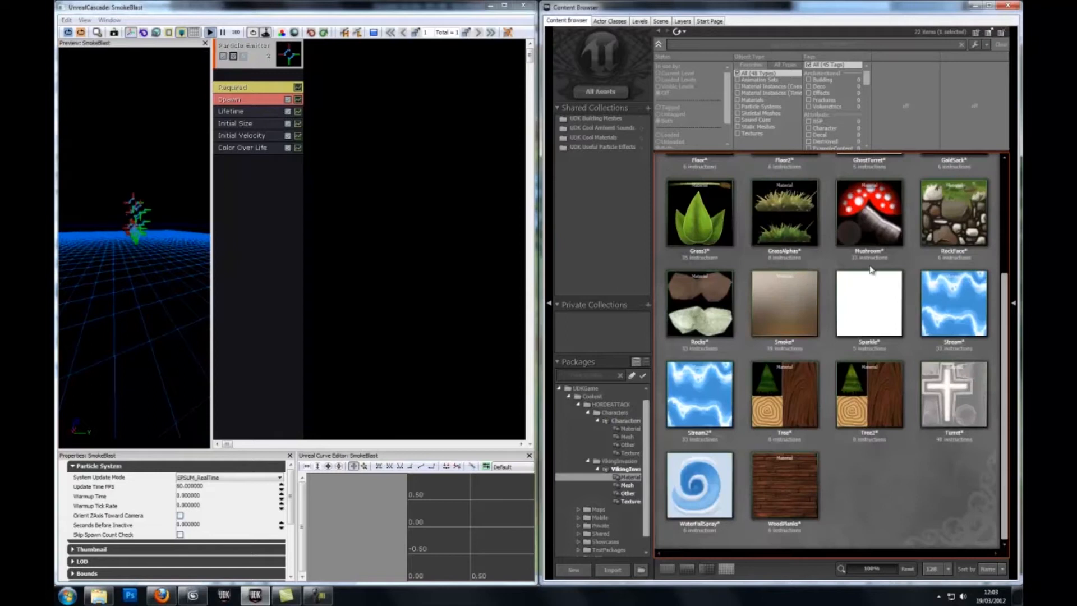
pyautogui.click(780, 303)
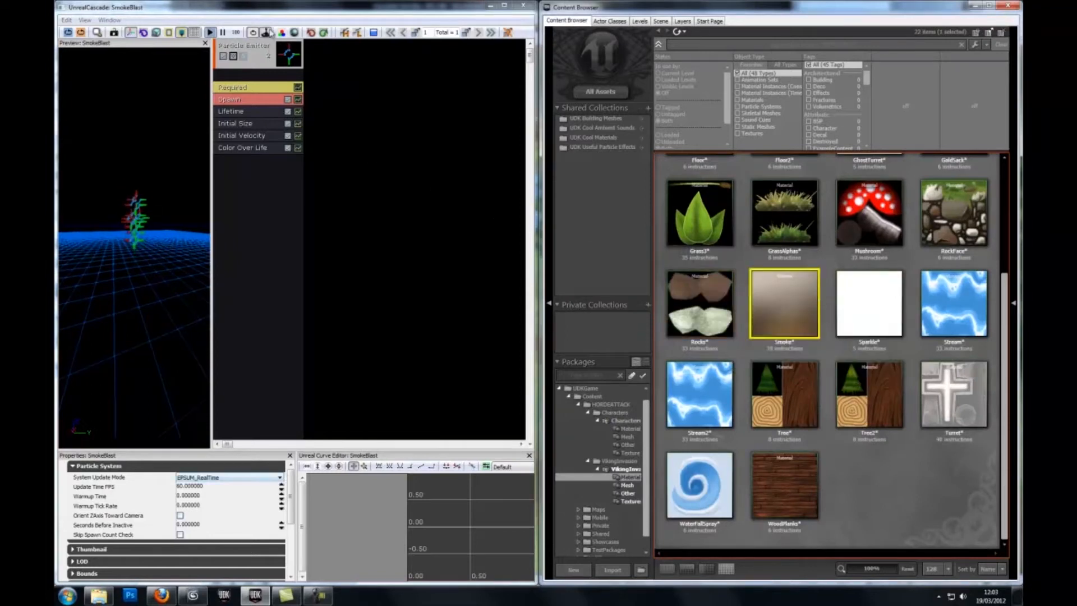
pyautogui.click(233, 85)
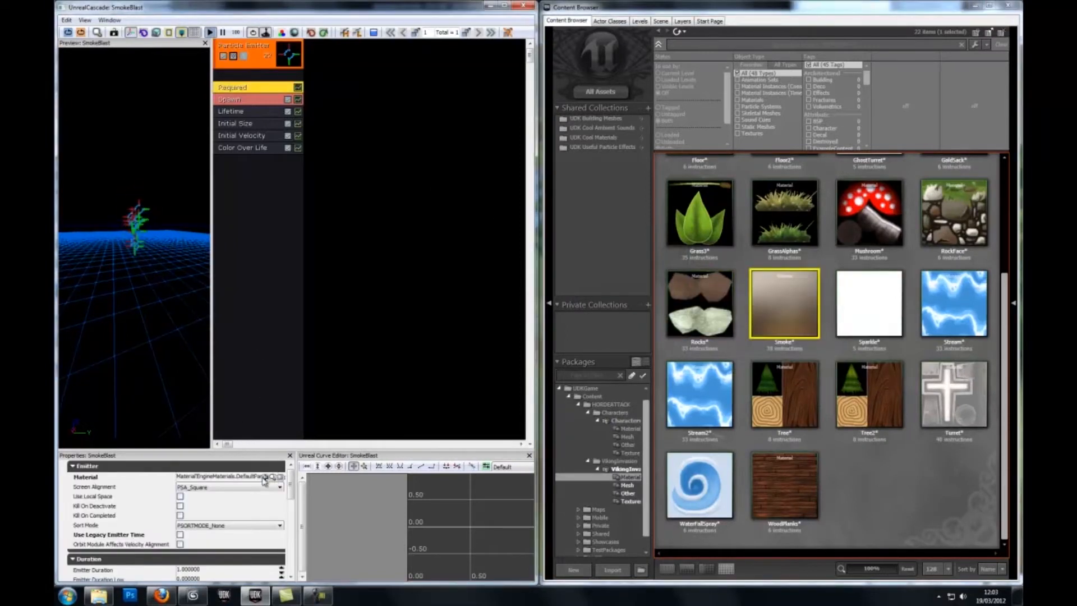
pyautogui.click(265, 477)
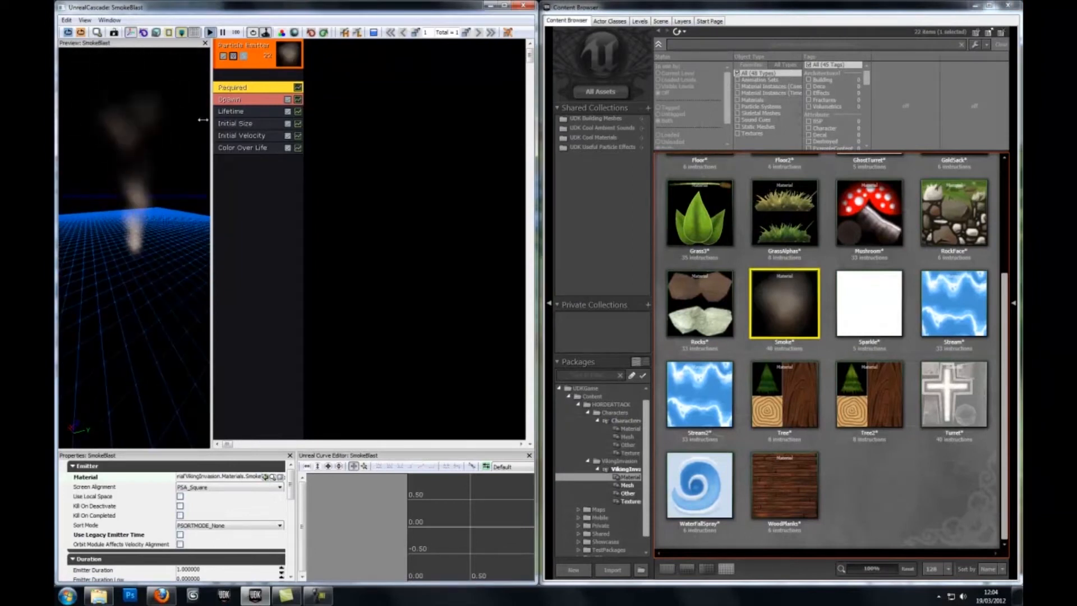
# Set the Spawn module's constant Rate to 4
pyautogui.click(245, 101)
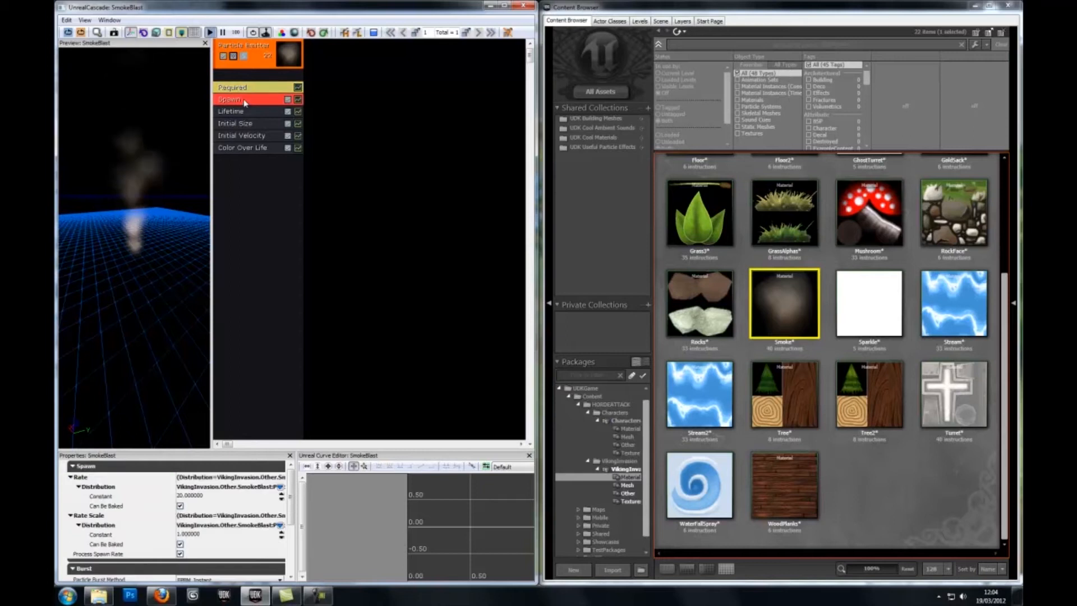
pyautogui.click(211, 496)
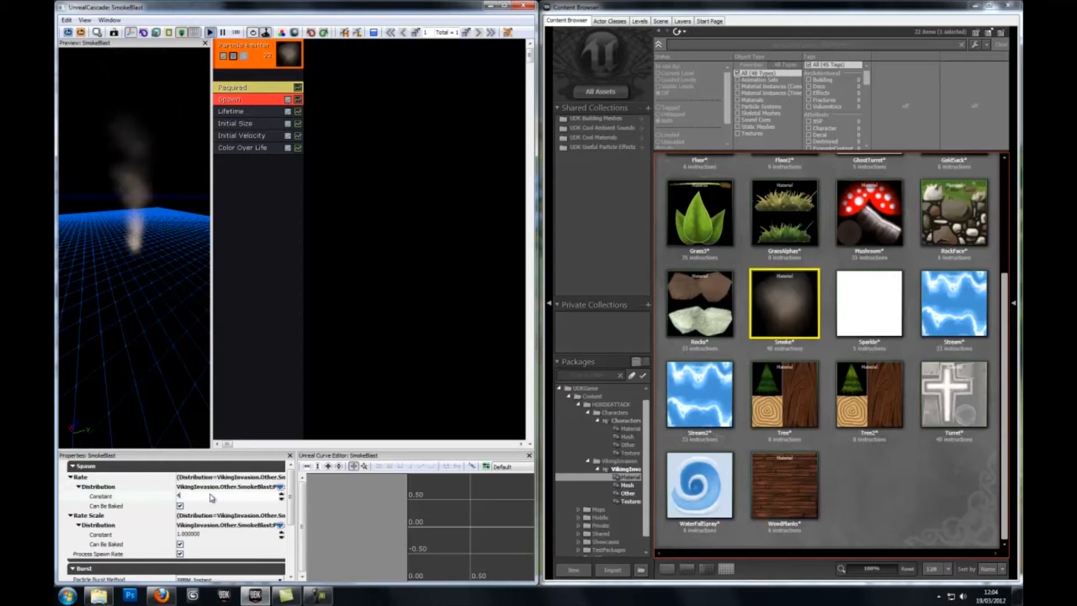
pyautogui.press('Return')
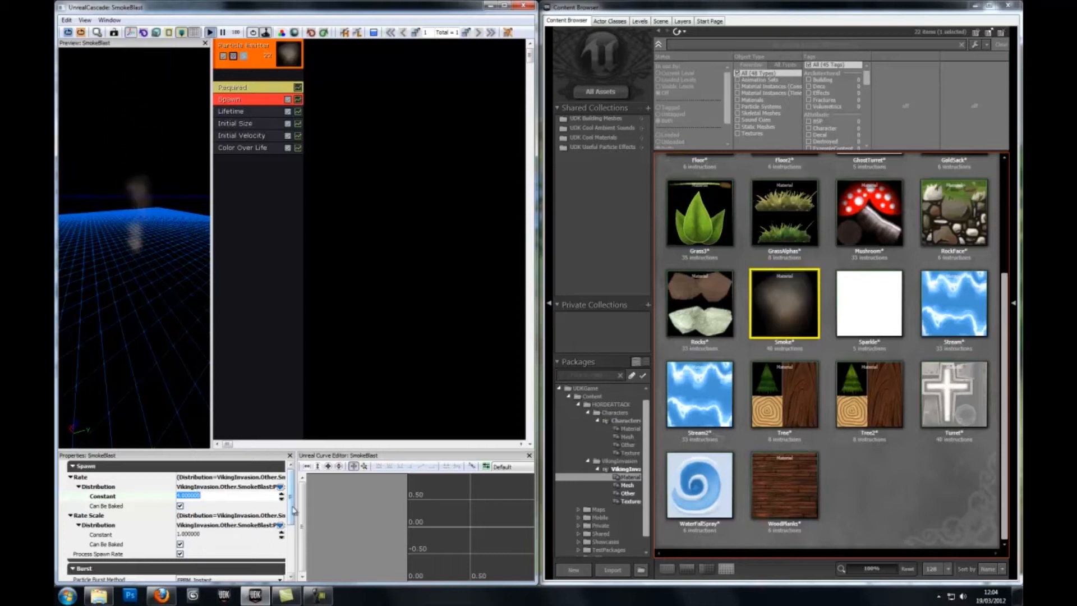
# Add one entry to the Spawn module's Burst List with a count of 4 and a time of 0
pyautogui.scroll(-2, 291, 514)
pyautogui.moveTo(291, 514); pyautogui.dragTo(293, 459)
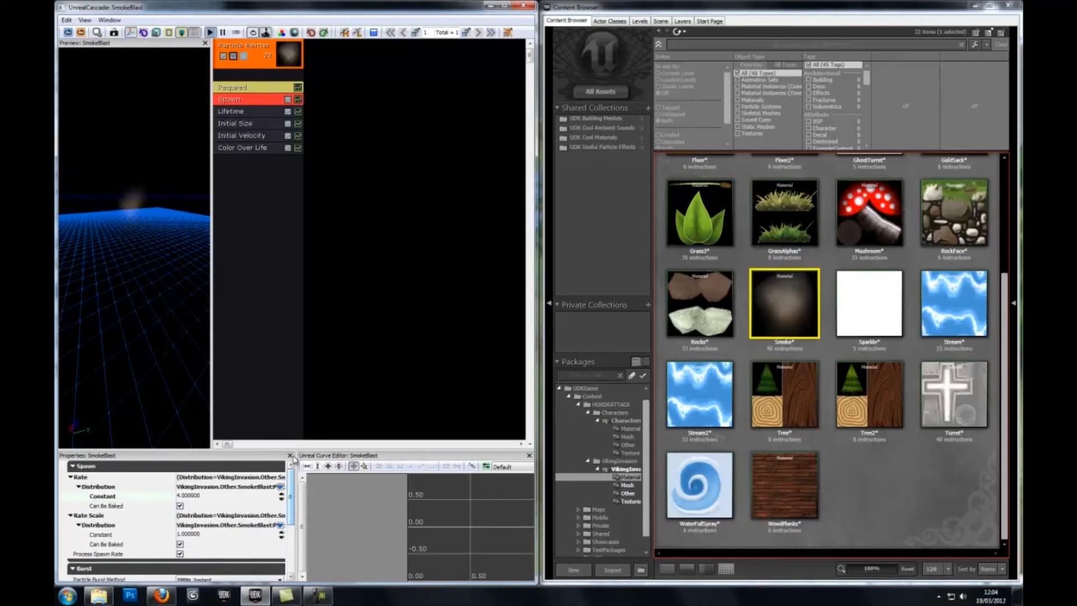
pyautogui.moveTo(287, 497); pyautogui.dragTo(293, 530)
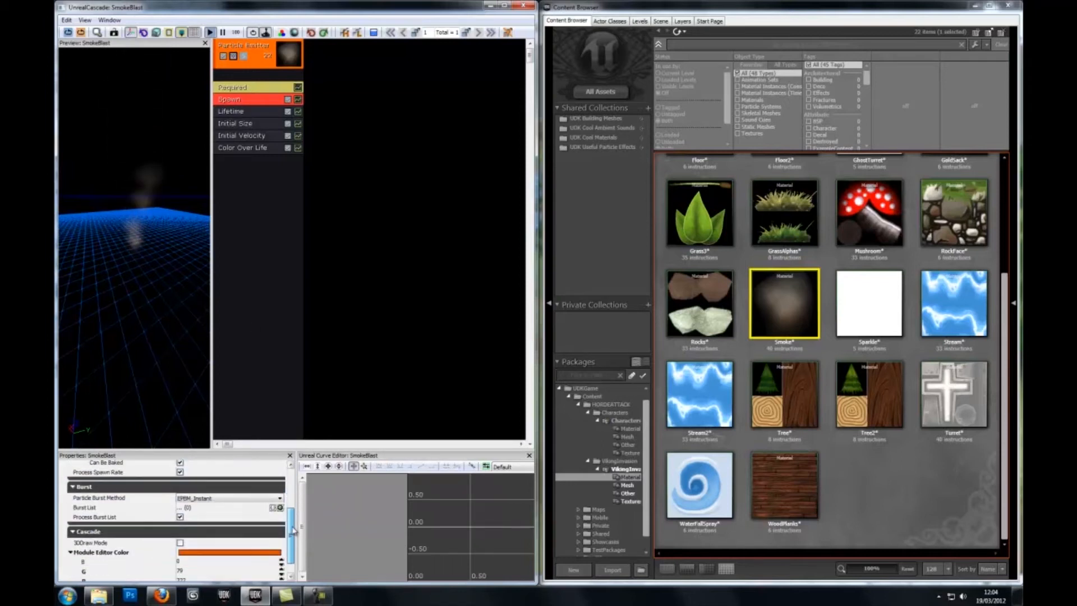
pyautogui.click(280, 508)
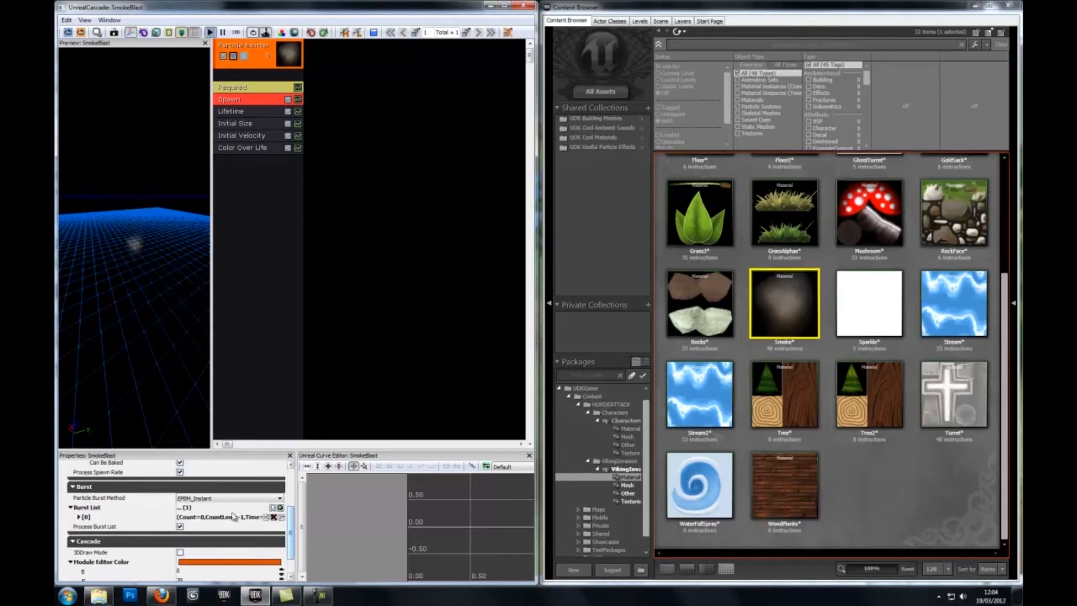
pyautogui.click(80, 517)
pyautogui.click(193, 527)
pyautogui.write('4')
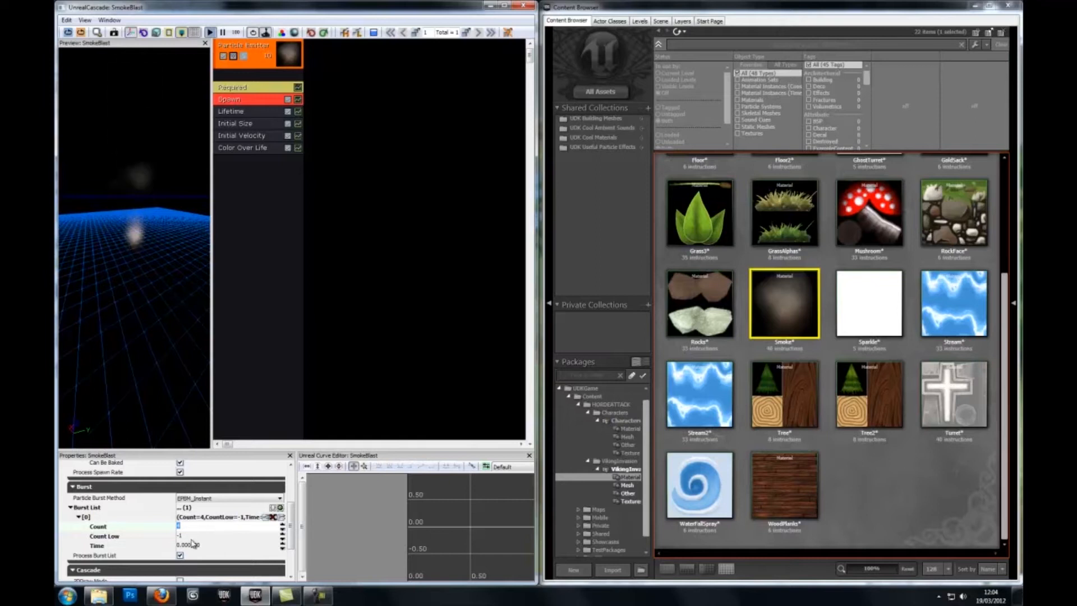
pyautogui.click(196, 547)
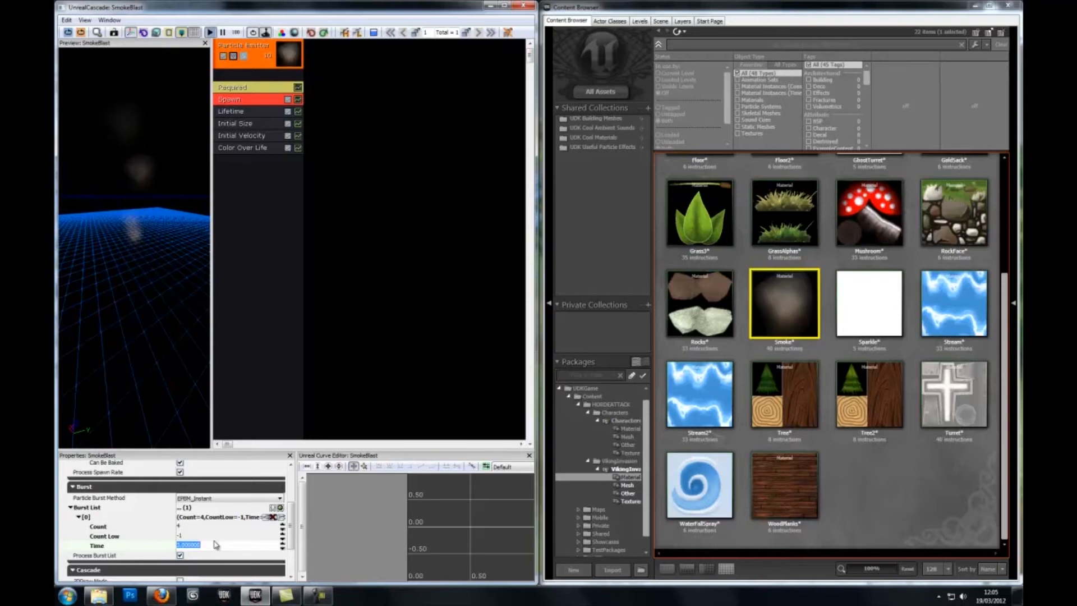
pyautogui.write('0')
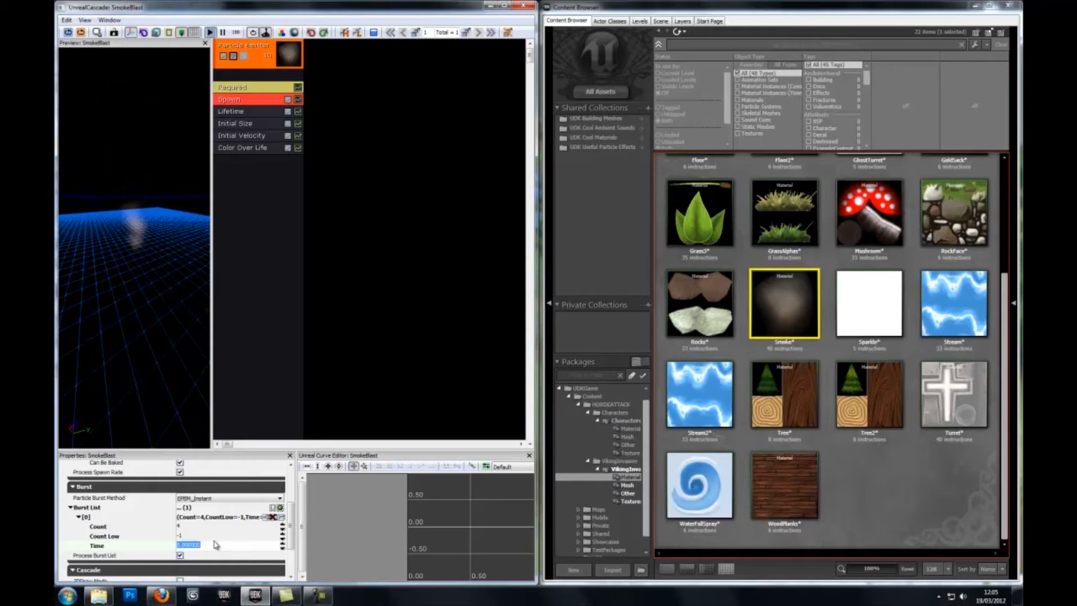
pyautogui.scroll(3, 234, 538)
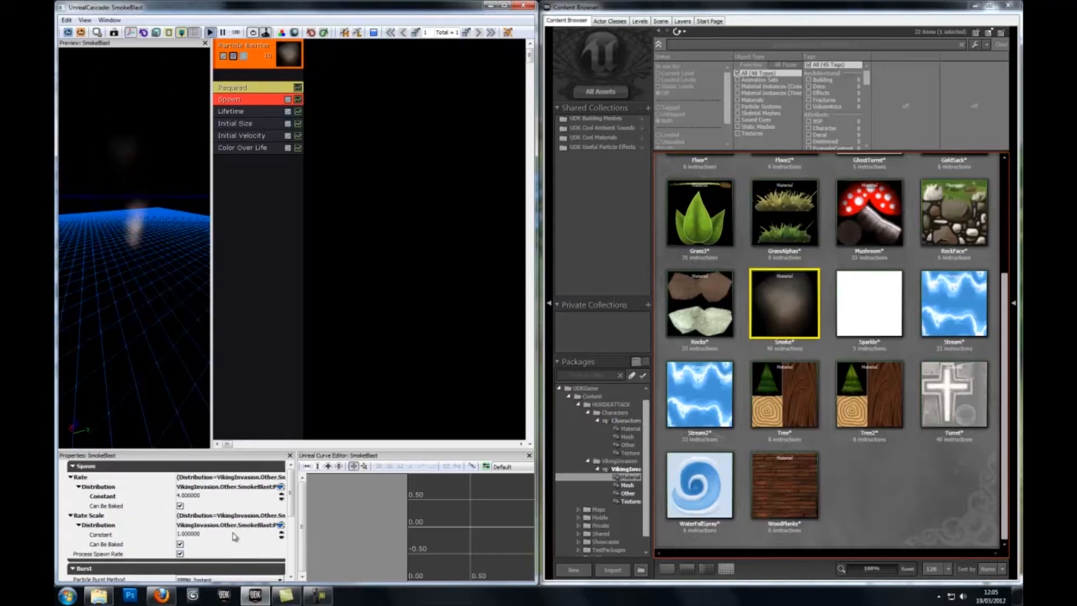
# Enable Use Legacy Emitter Time in the Required module and set Emitter Loops to 1
pyautogui.click(233, 87)
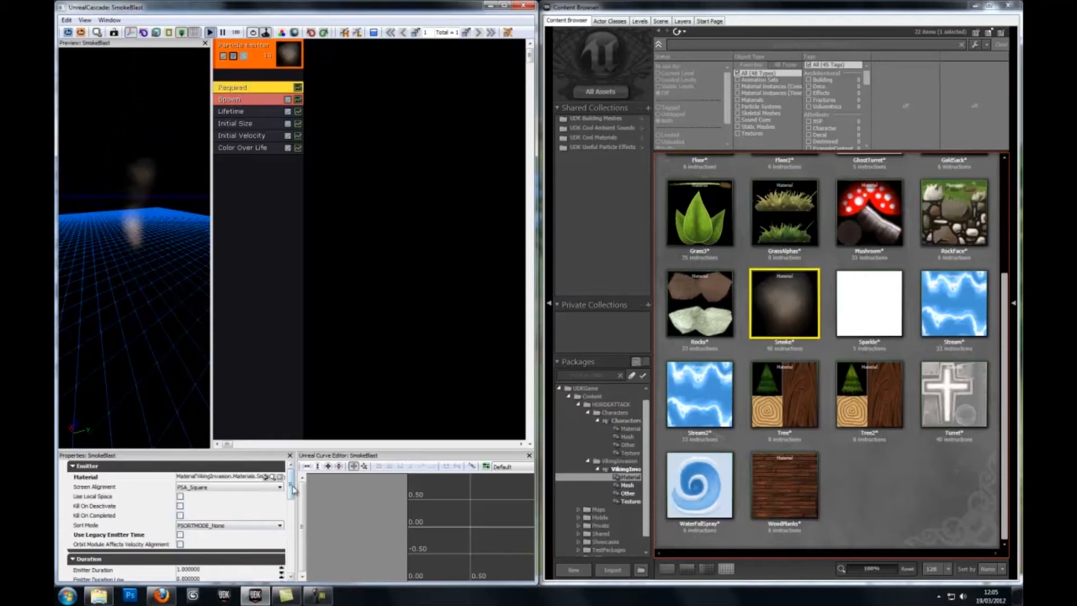
pyautogui.scroll(-5, 184, 494)
pyautogui.click(180, 486)
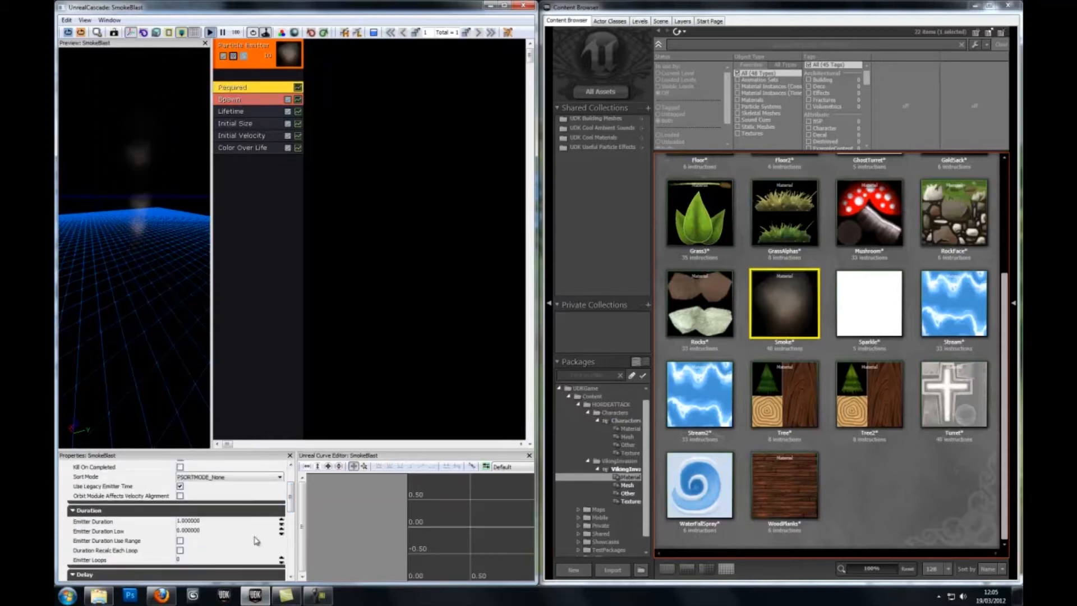
pyautogui.click(179, 560)
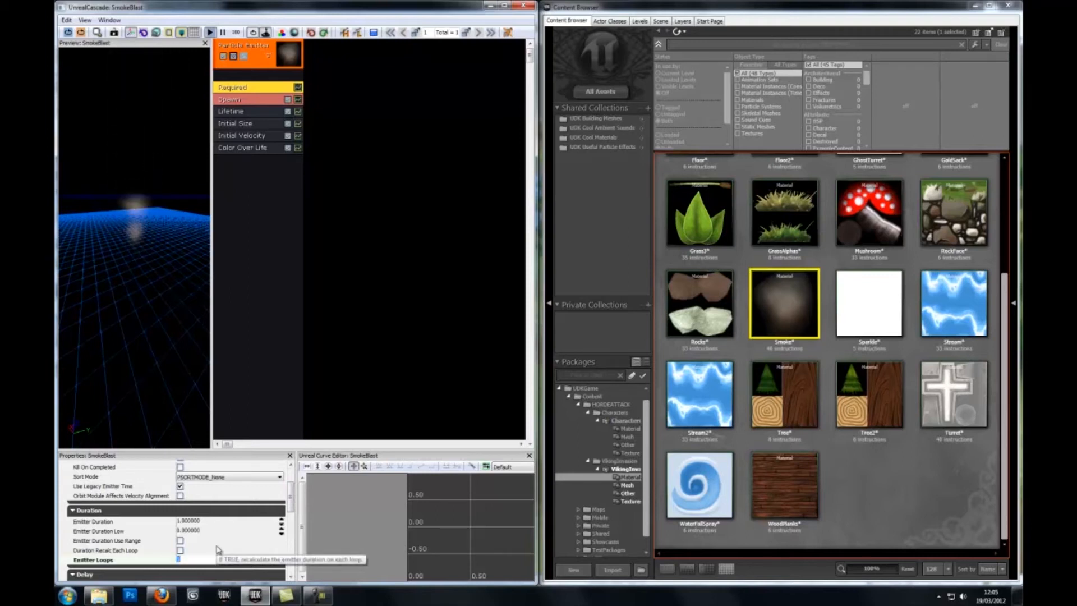
# Set the Initial Velocity module's Start Velocity Z to a maximum of 30 and a minimum of 10
pyautogui.click(247, 123)
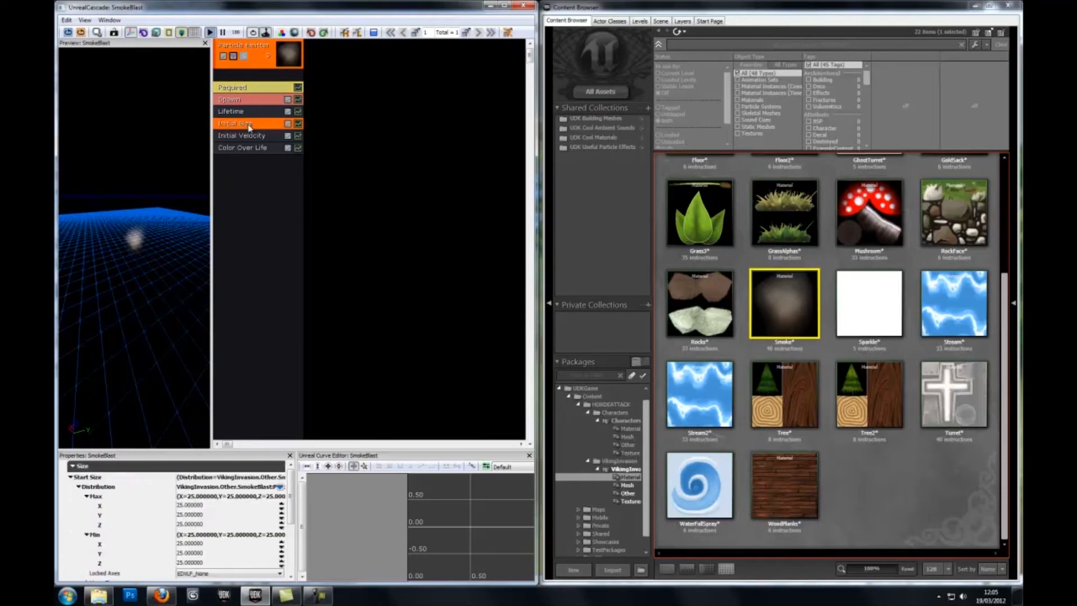
pyautogui.click(242, 147)
pyautogui.click(243, 135)
pyautogui.click(233, 515)
pyautogui.press('Tab')
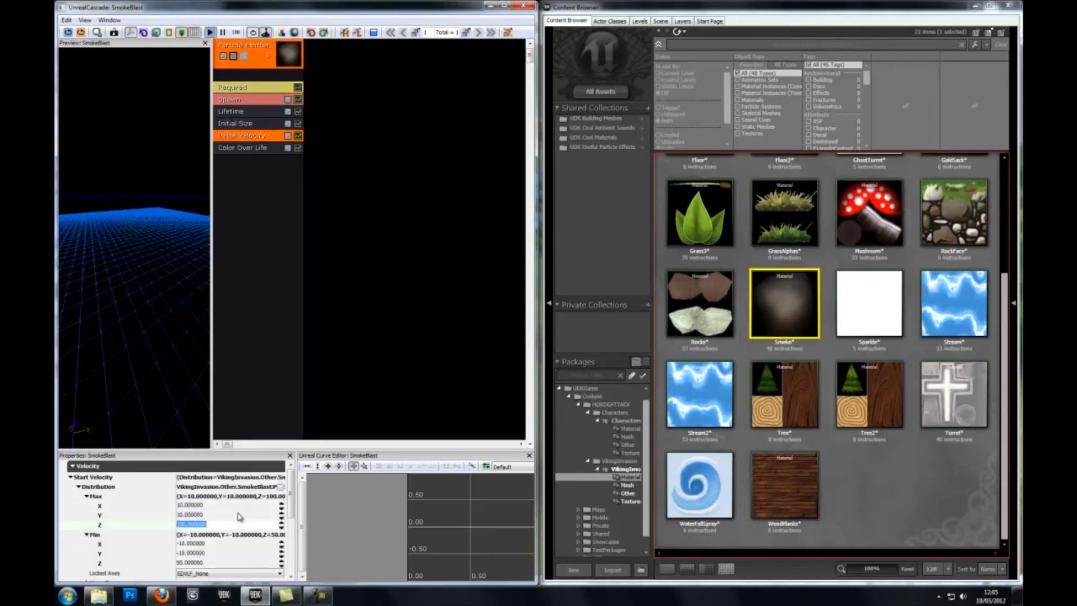
pyautogui.write('10')
pyautogui.press('Return')
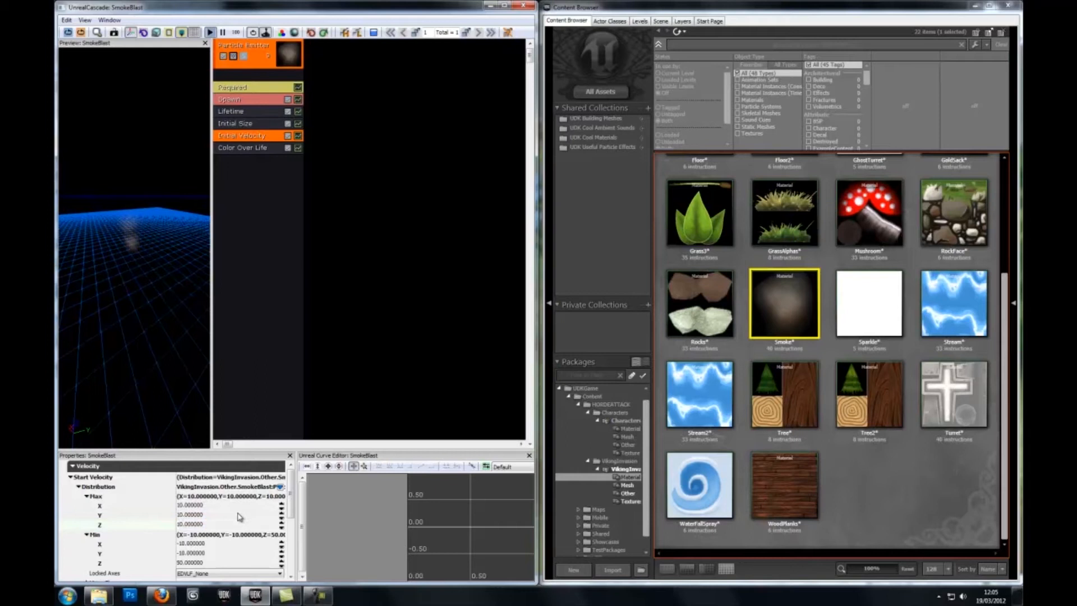
pyautogui.press('Tab')
pyautogui.press('Tab')
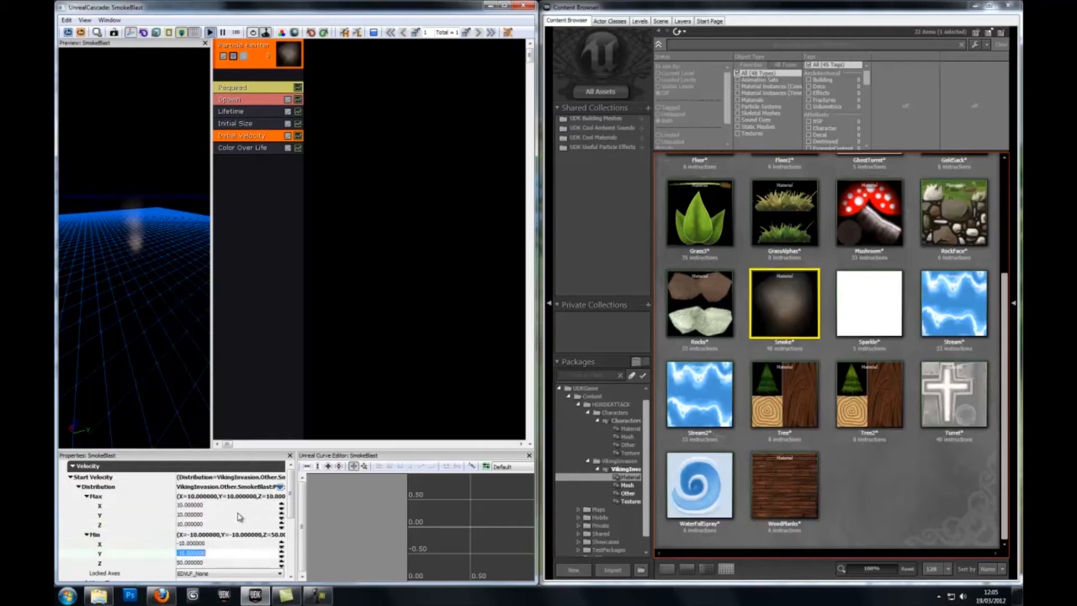
pyautogui.press('Tab')
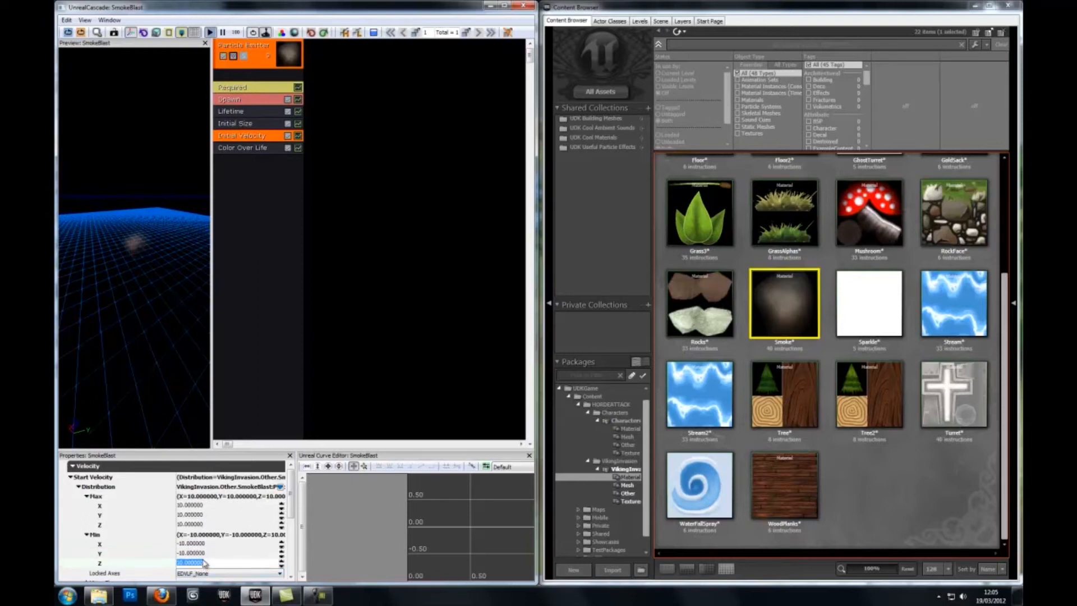
pyautogui.click(211, 525)
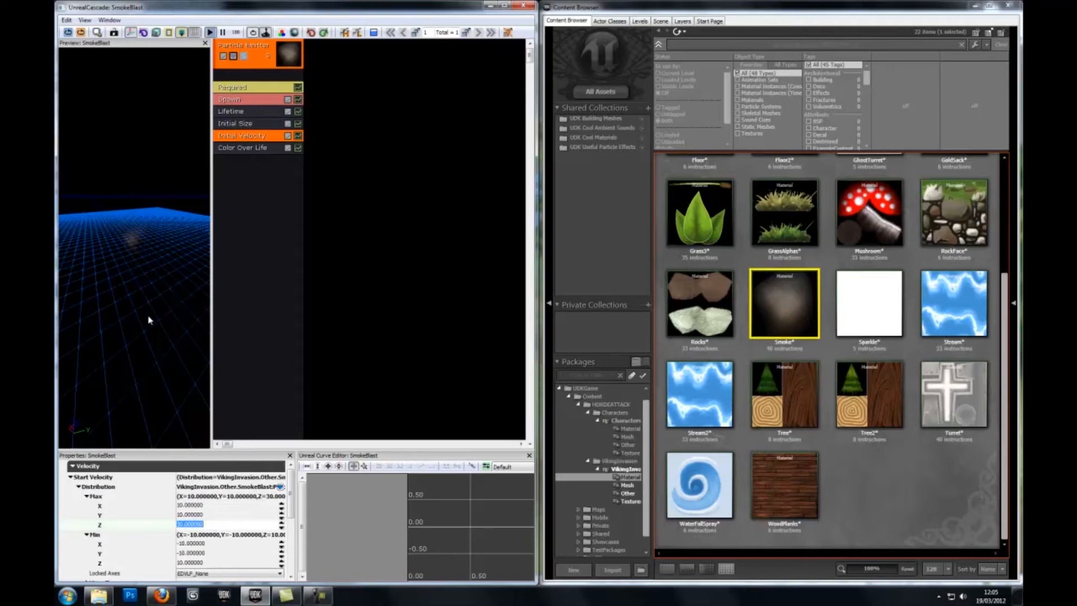
# Set the Spawn module's Rate and Rate Scale constants to 2 each and close the particle editor
pyautogui.click(232, 100)
pyautogui.click(198, 534)
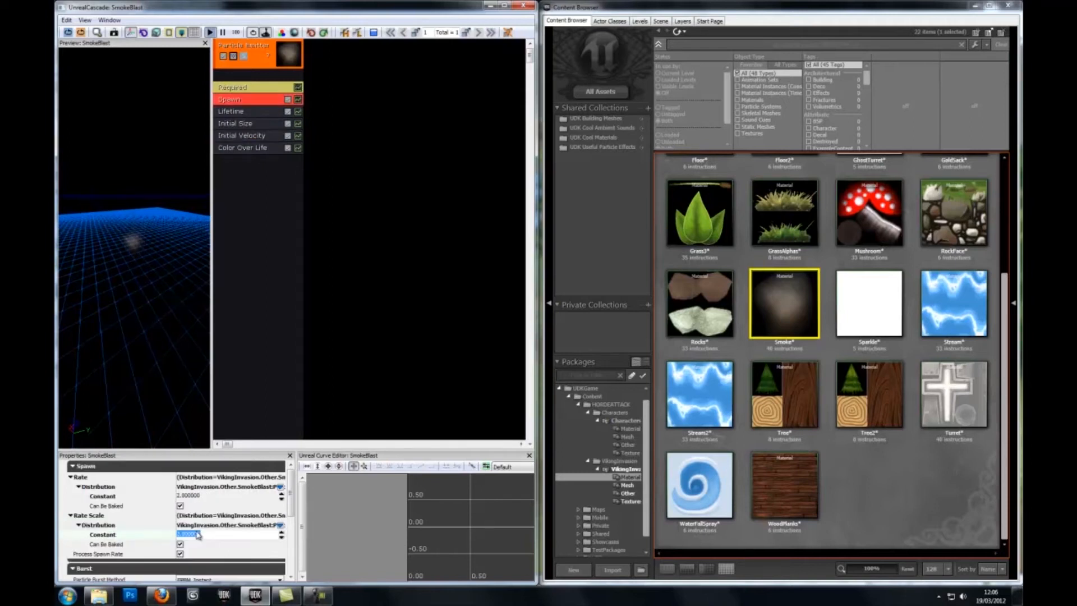
pyautogui.moveTo(129, 197); pyautogui.dragTo(139, 229)
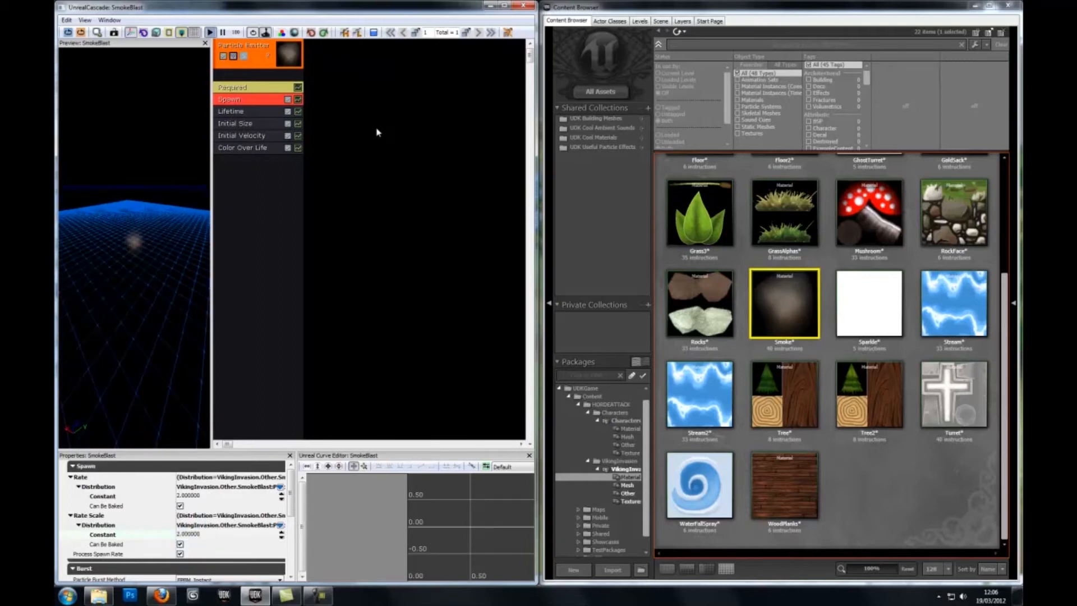
pyautogui.click(526, 6)
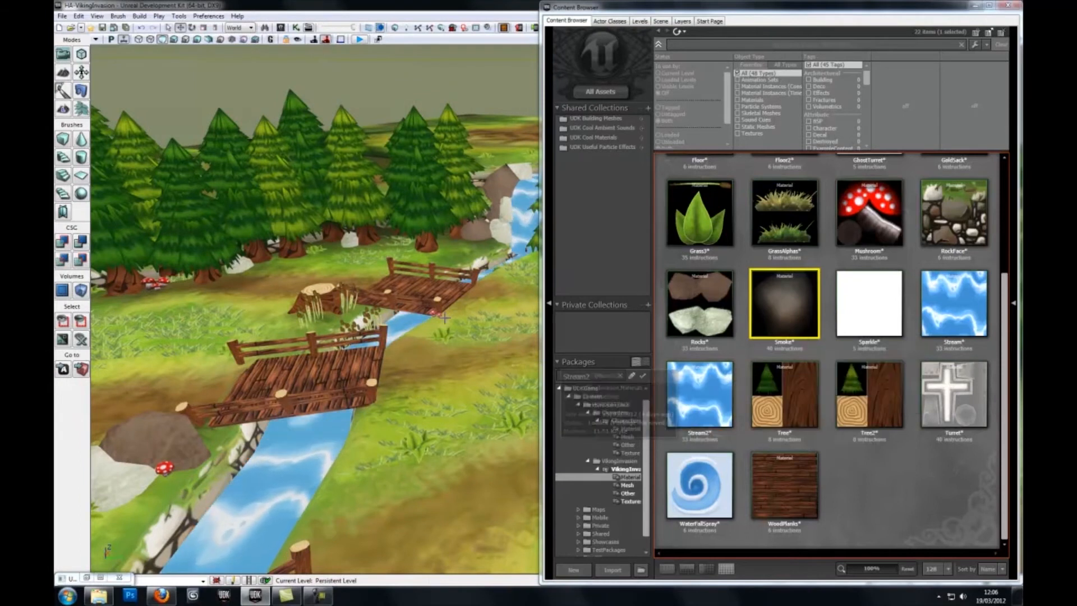
pyautogui.moveTo(449, 359); pyautogui.dragTo(486, 317, button='right')
pyautogui.moveTo(486, 317); pyautogui.dragTo(483, 381)
pyautogui.moveTo(484, 381); pyautogui.dragTo(444, 420, button='right')
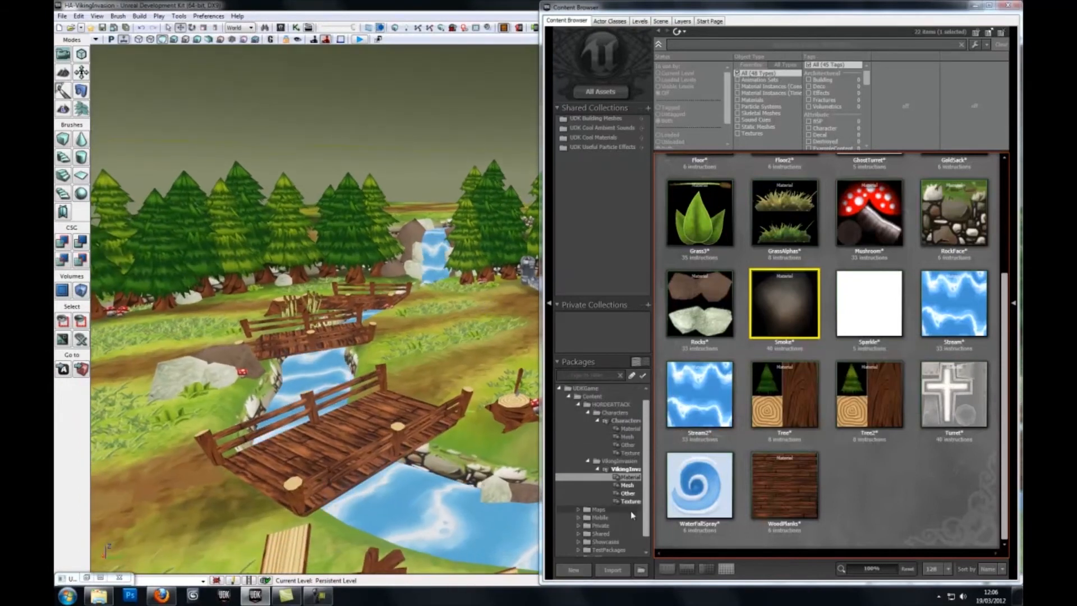
# In the CrossBowBolt archetype from the Other group, assign CrossBowProjectile as Proj Flight Template and SmokeBlast as Proj Explosion Template
pyautogui.click(636, 495)
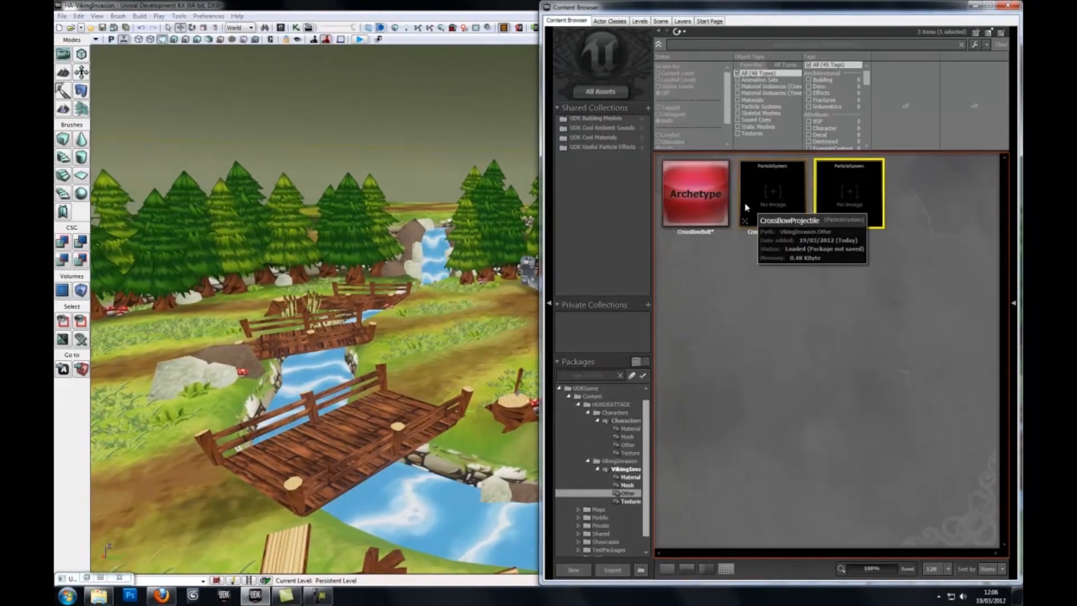
pyautogui.doubleClick(696, 194)
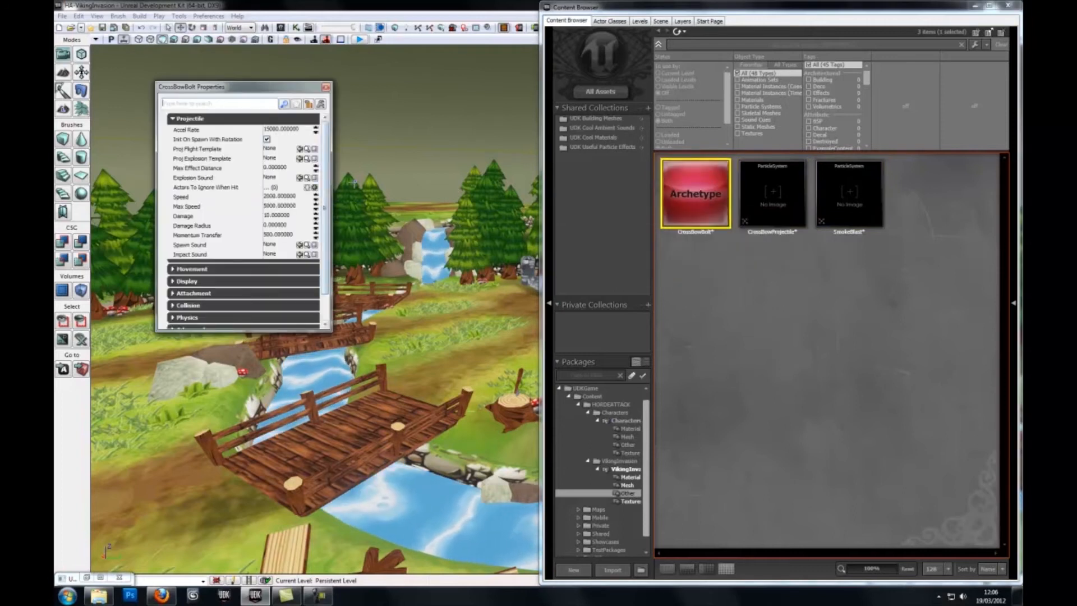
pyautogui.click(797, 215)
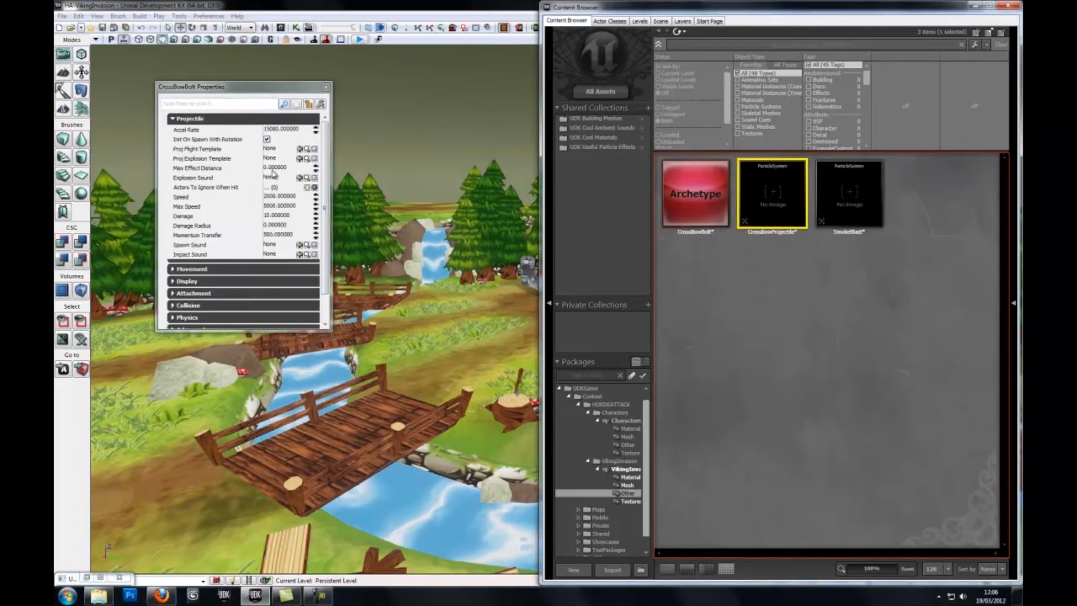
pyautogui.click(300, 149)
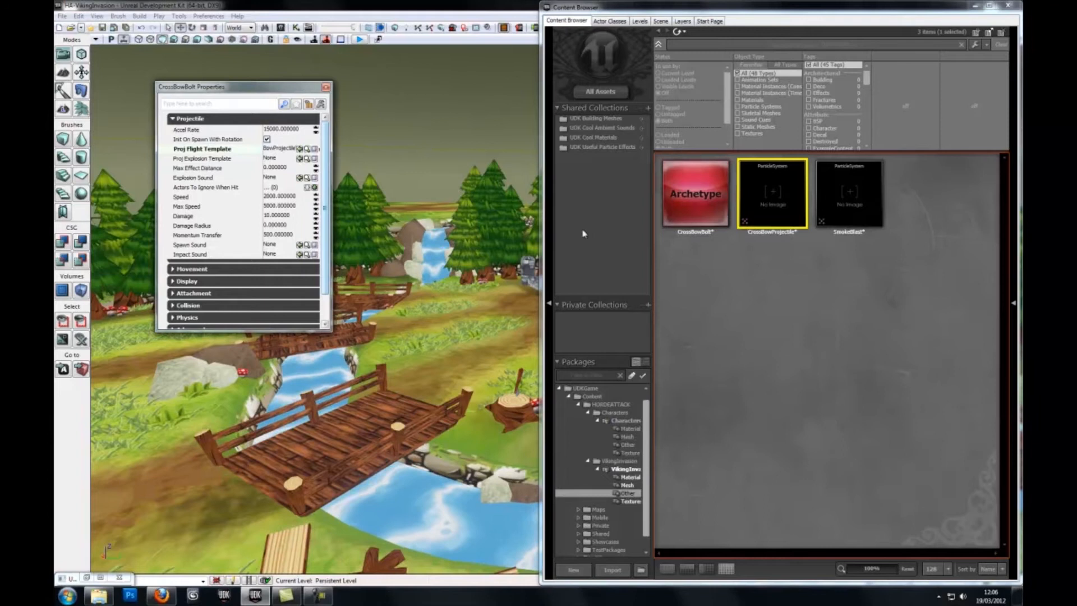
pyautogui.click(841, 196)
pyautogui.click(299, 158)
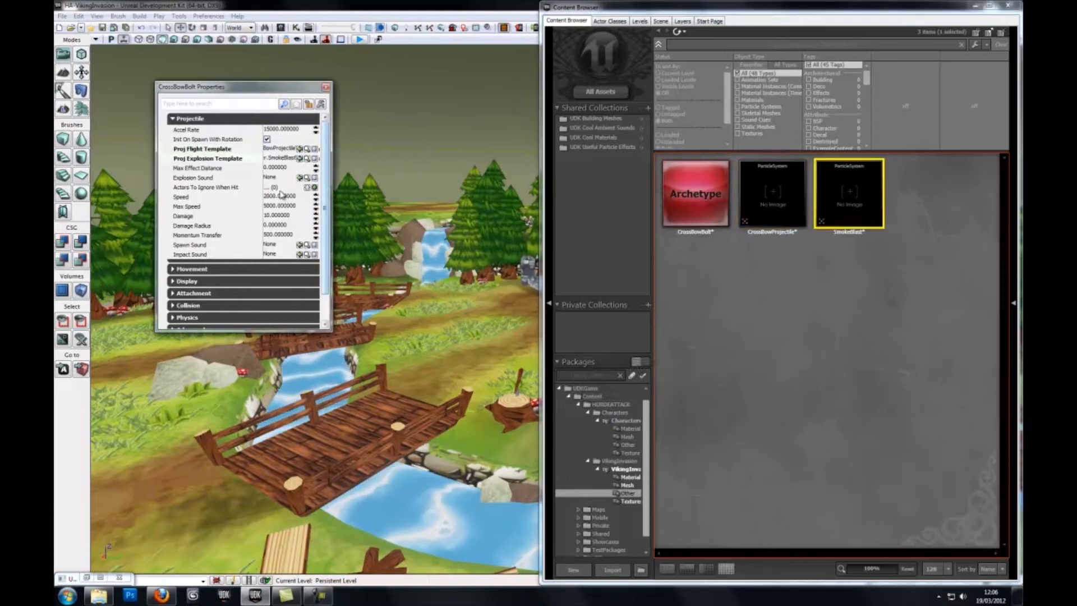
# Set the CrossBowBolt archetype's Damage Radius to 0.1
pyautogui.click(188, 178)
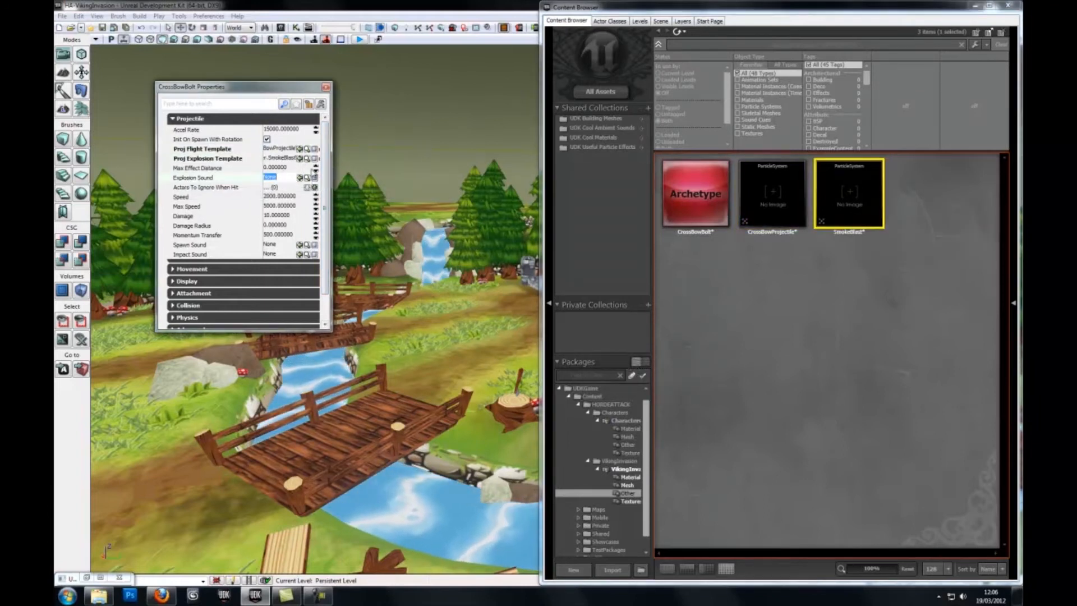
pyautogui.click(281, 225)
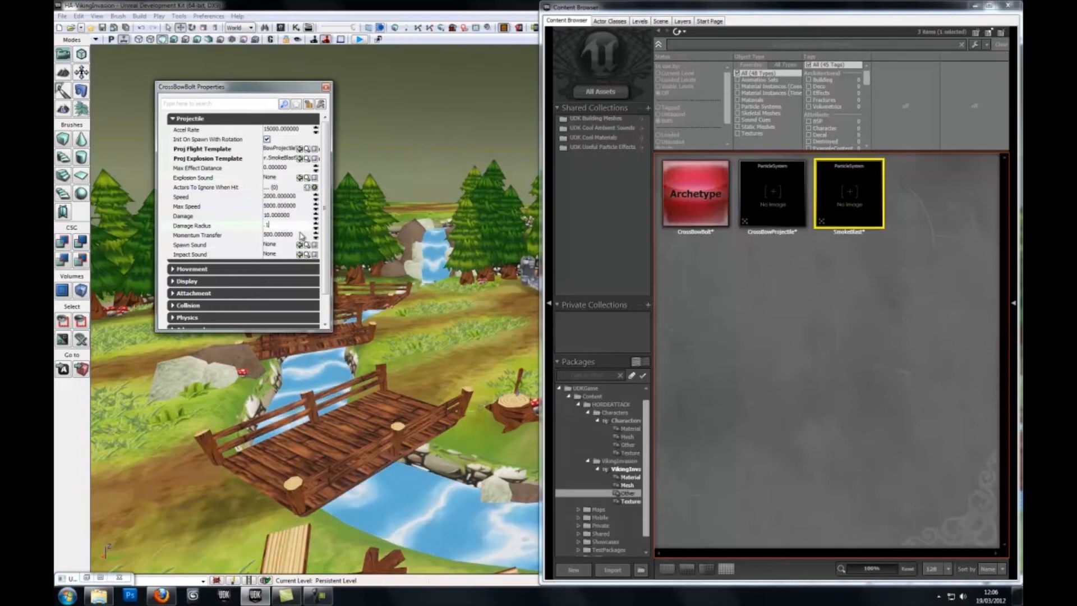
pyautogui.press('Return')
pyautogui.click(280, 216)
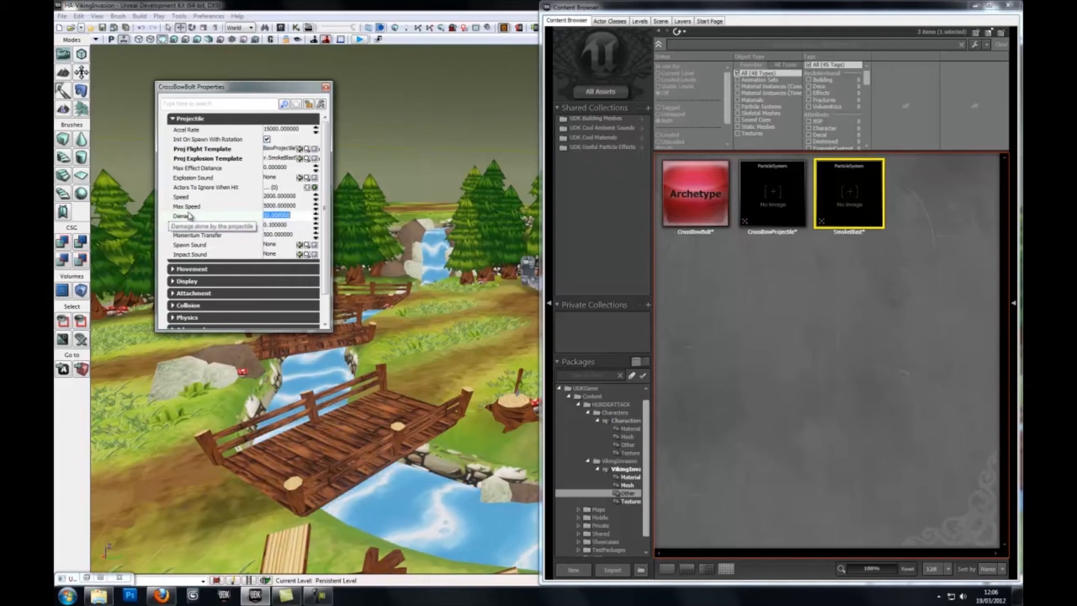
pyautogui.moveTo(326, 184)
pyautogui.mouseDown()
pyautogui.moveTo(328, 210)
pyautogui.moveTo(331, 175)
pyautogui.mouseUp()
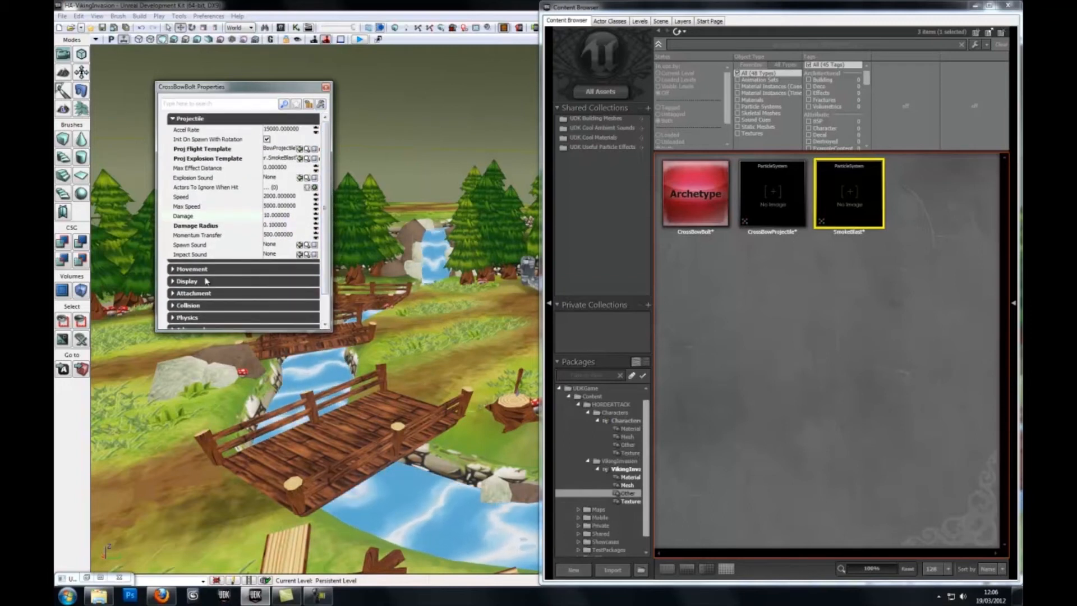
pyautogui.click(196, 119)
pyautogui.click(199, 121)
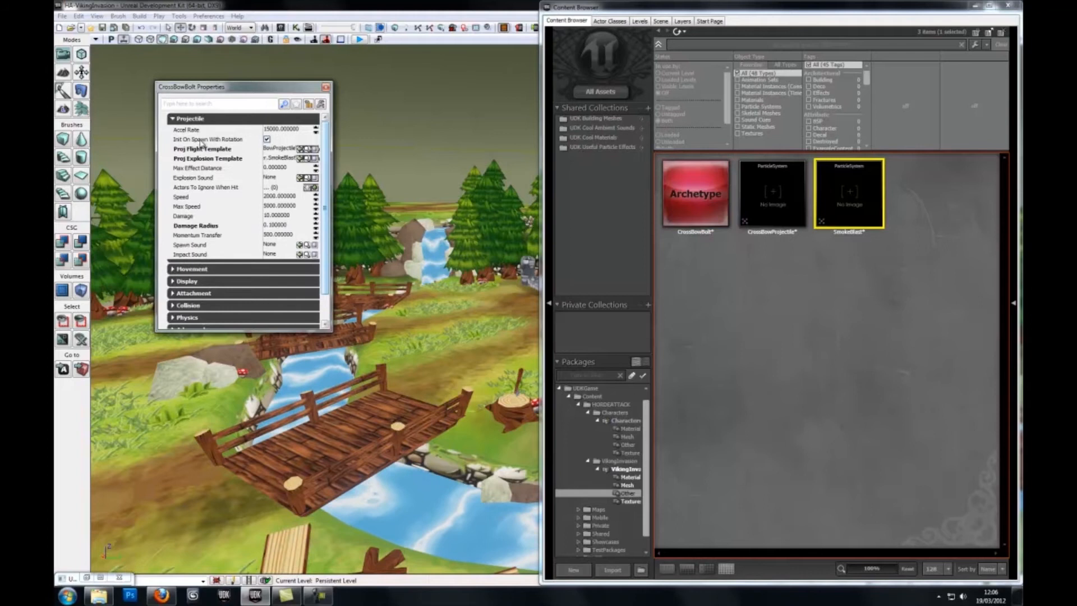
# Add one entry to the archetype's Actors To Ignore When Hit, set it to MobilePlaceablePawn, and close the properties
pyautogui.click(314, 189)
pyautogui.click(292, 197)
pyautogui.moveTo(291, 279); pyautogui.dragTo(292, 330)
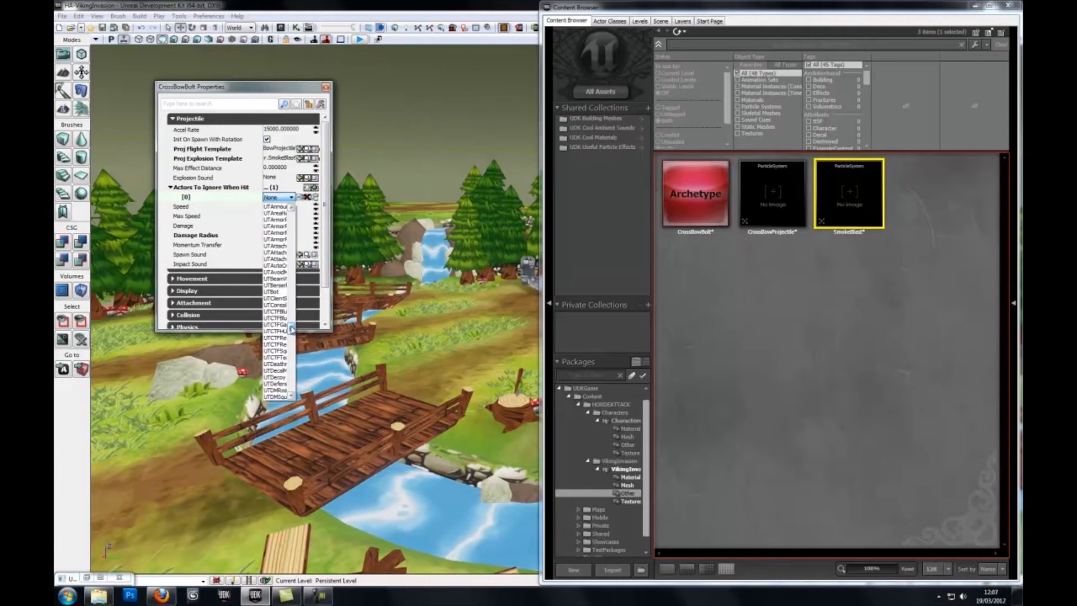
pyautogui.press('m')
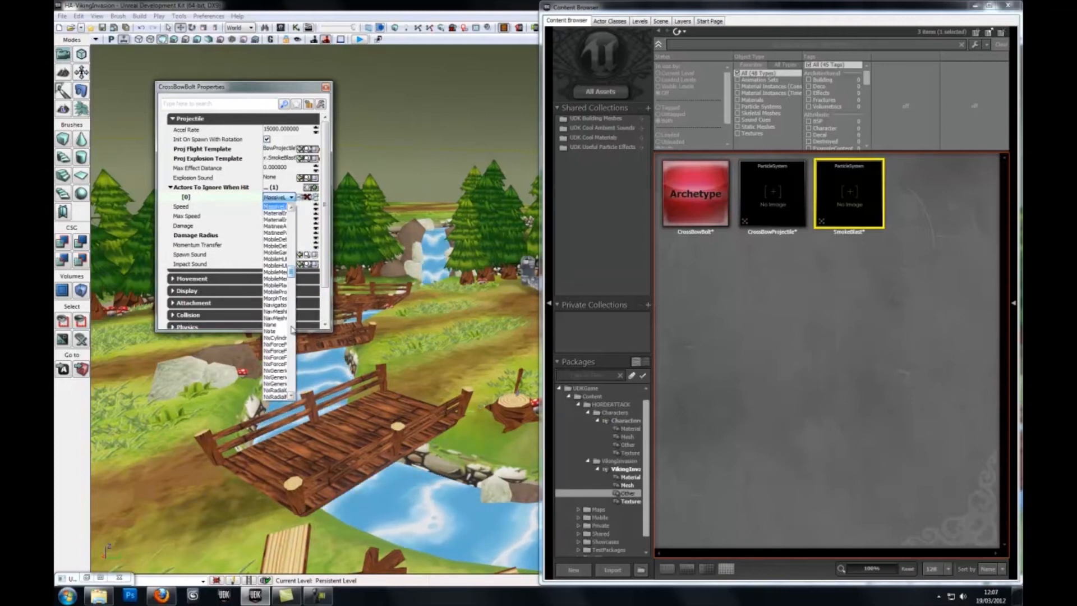
pyautogui.click(278, 233)
pyautogui.moveTo(328, 207); pyautogui.dragTo(386, 208)
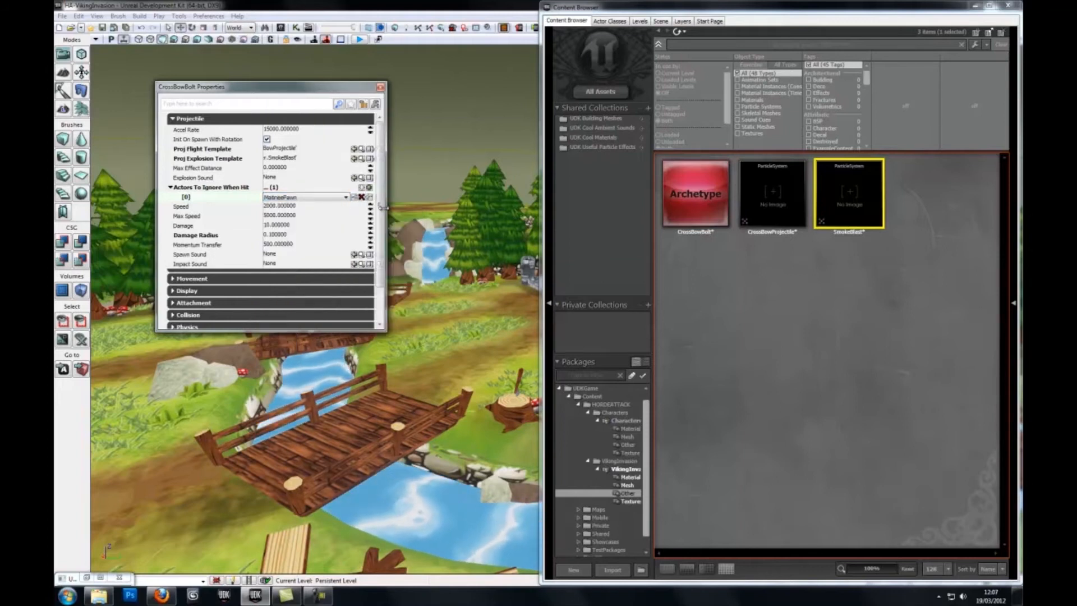
pyautogui.click(316, 206)
pyautogui.click(317, 197)
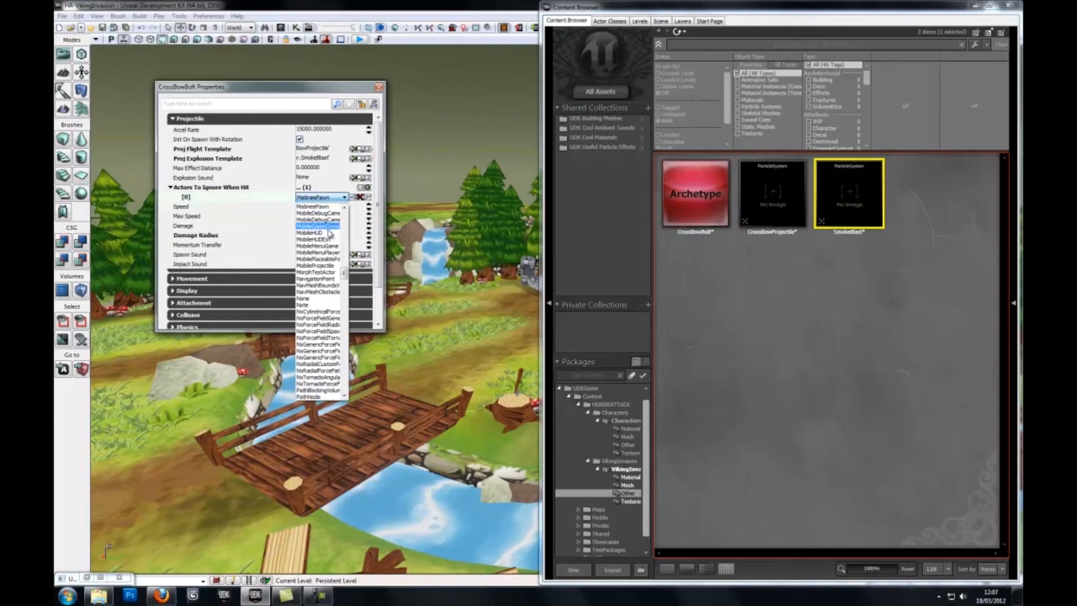
pyautogui.click(331, 259)
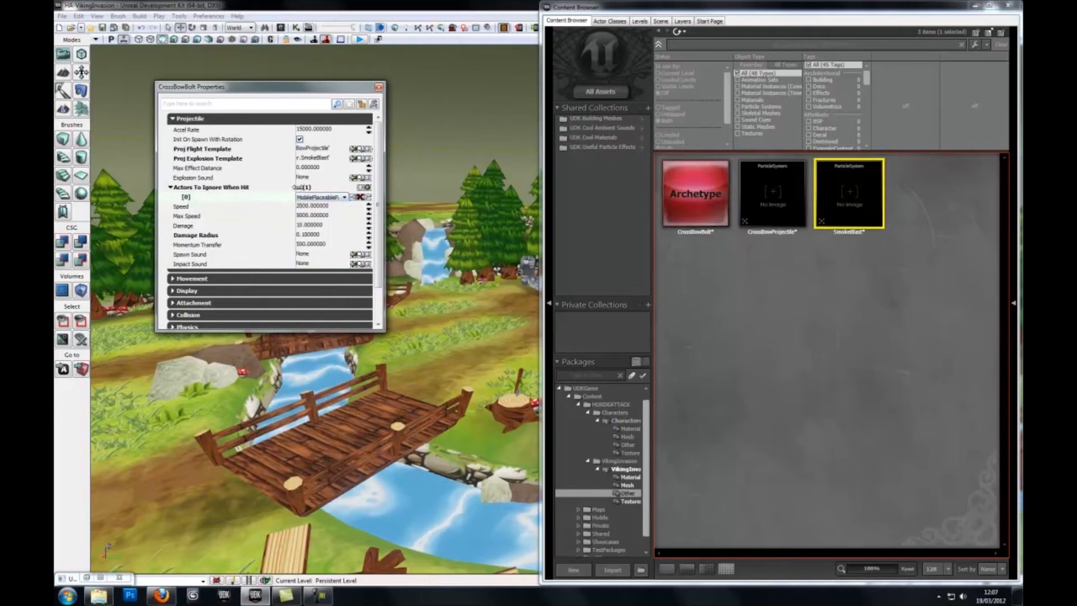
pyautogui.moveTo(296, 196); pyautogui.dragTo(257, 196)
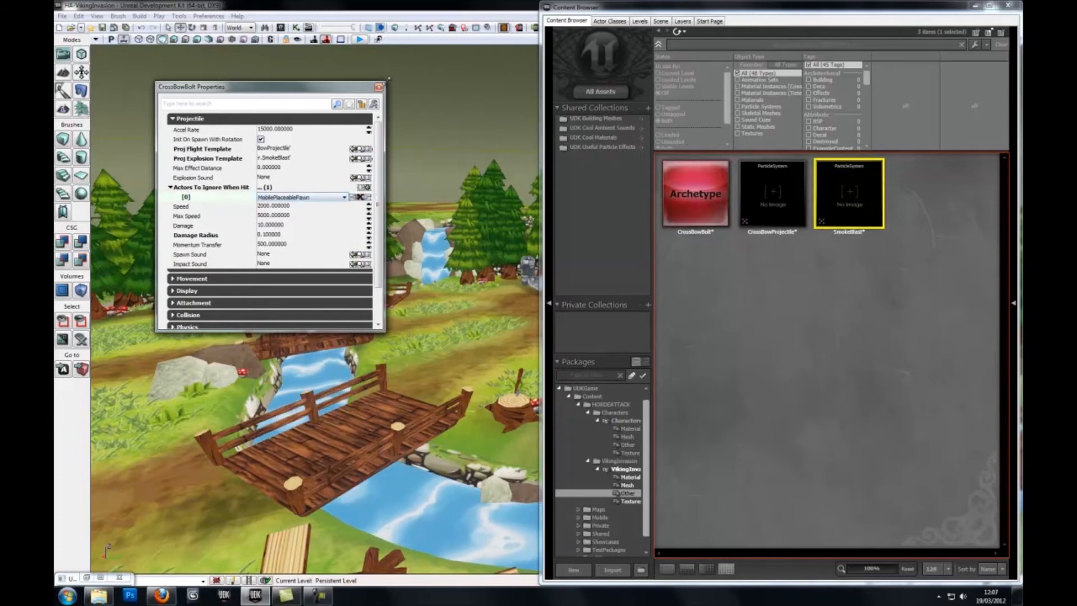
pyautogui.click(379, 87)
# Open the Kismet sequence beside the selected CrossBowBolt archetype and set the Projectile Factory's Factory to ActorFactoryArchetype
pyautogui.click(295, 27)
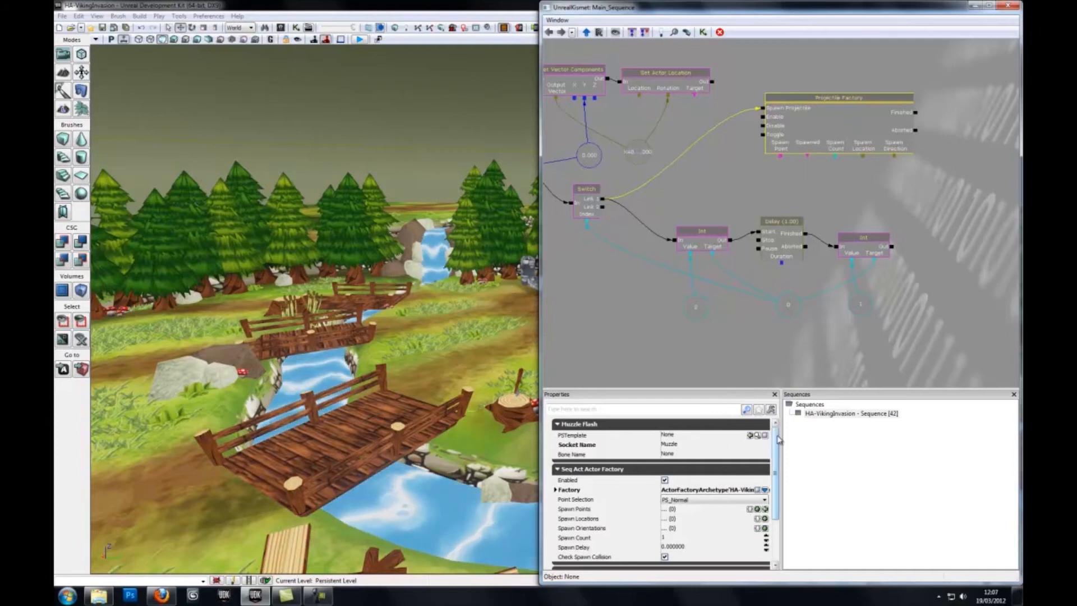
pyautogui.moveTo(723, 11); pyautogui.dragTo(242, 31)
pyautogui.click(696, 194)
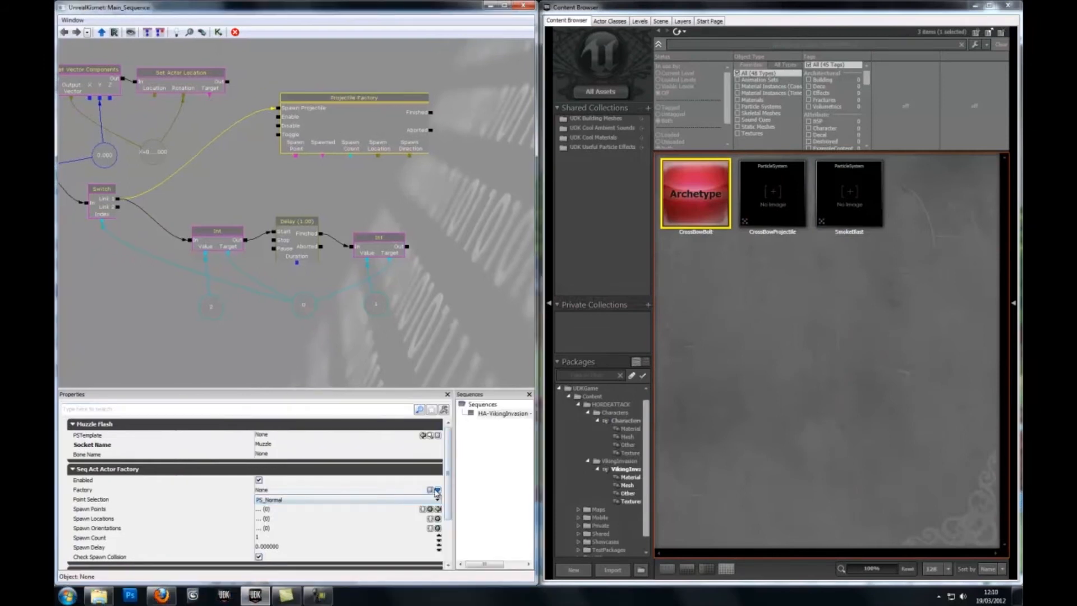
pyautogui.click(437, 491)
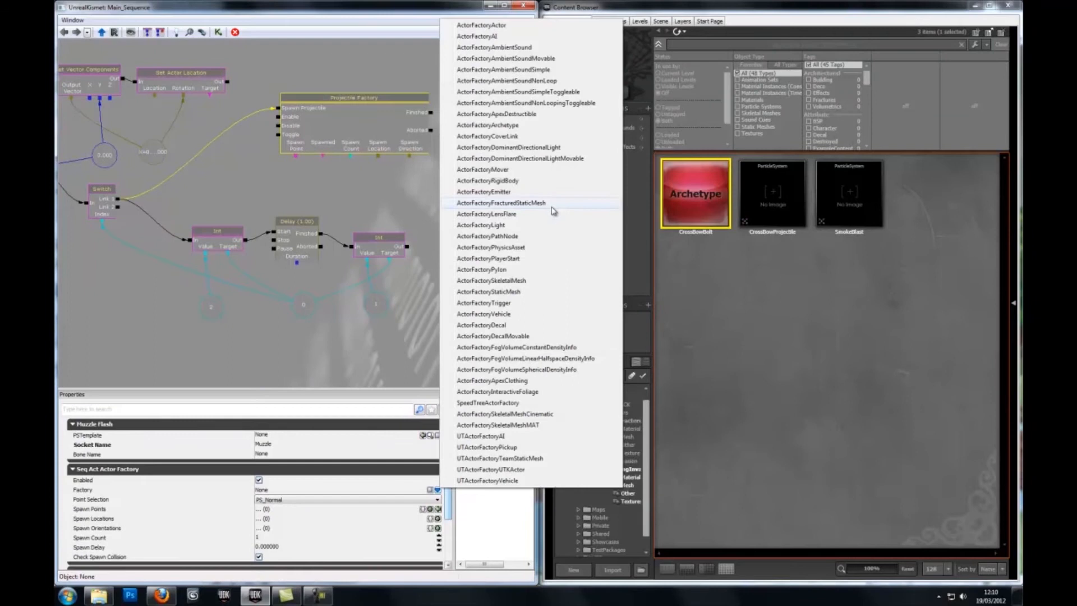
pyautogui.click(517, 126)
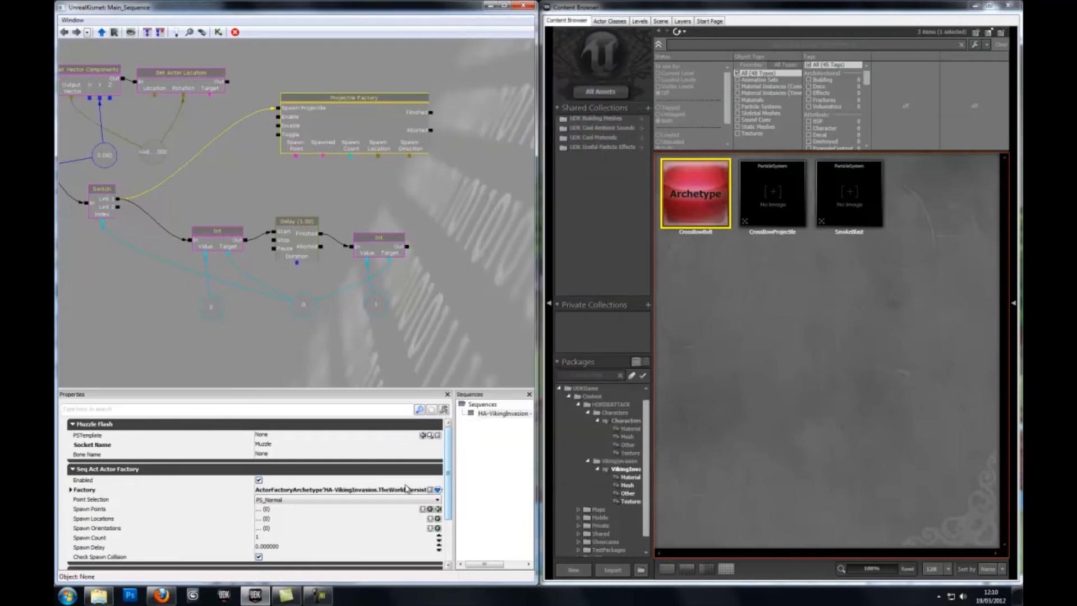
# Assign the CrossBowBolt archetype as the Archetype Actor in the Projectile Factory's Factory settings and deselect the node
pyautogui.click(82, 491)
pyautogui.click(359, 501)
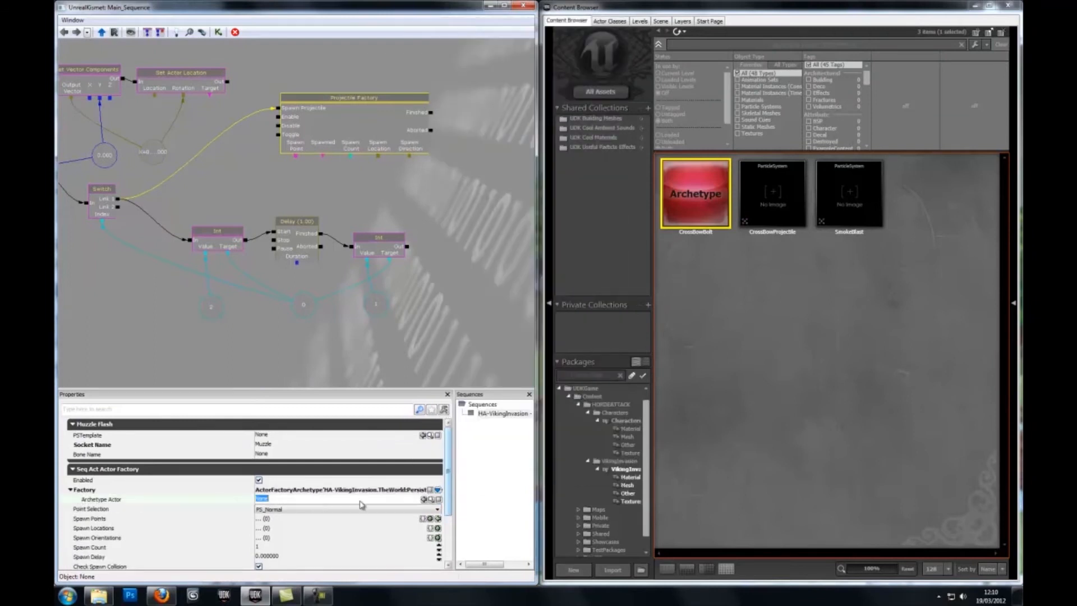
pyautogui.rightClick(383, 501)
pyautogui.click(303, 403)
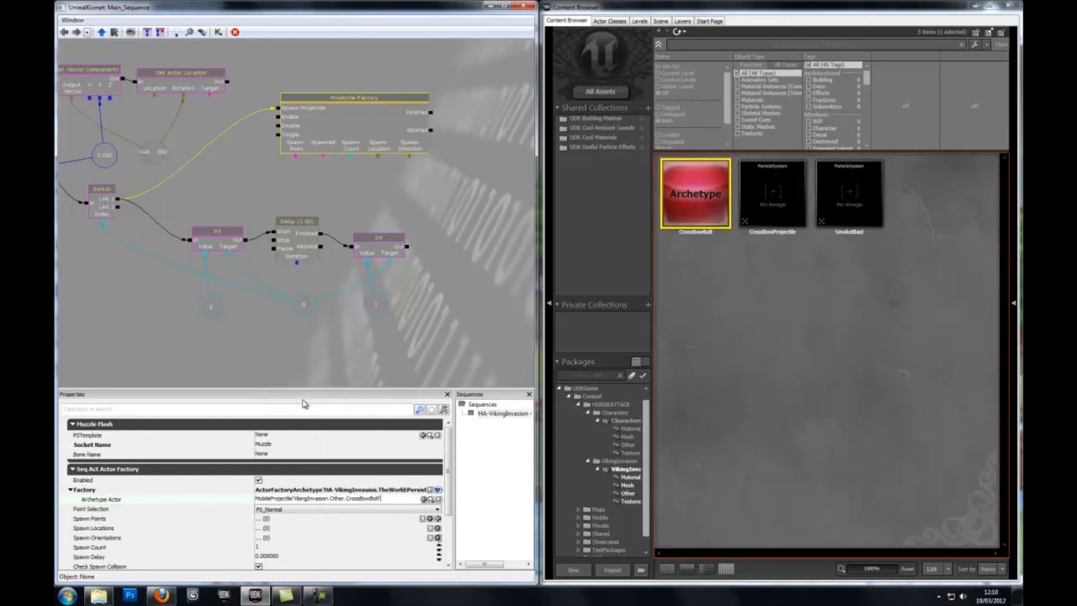
pyautogui.press('Return')
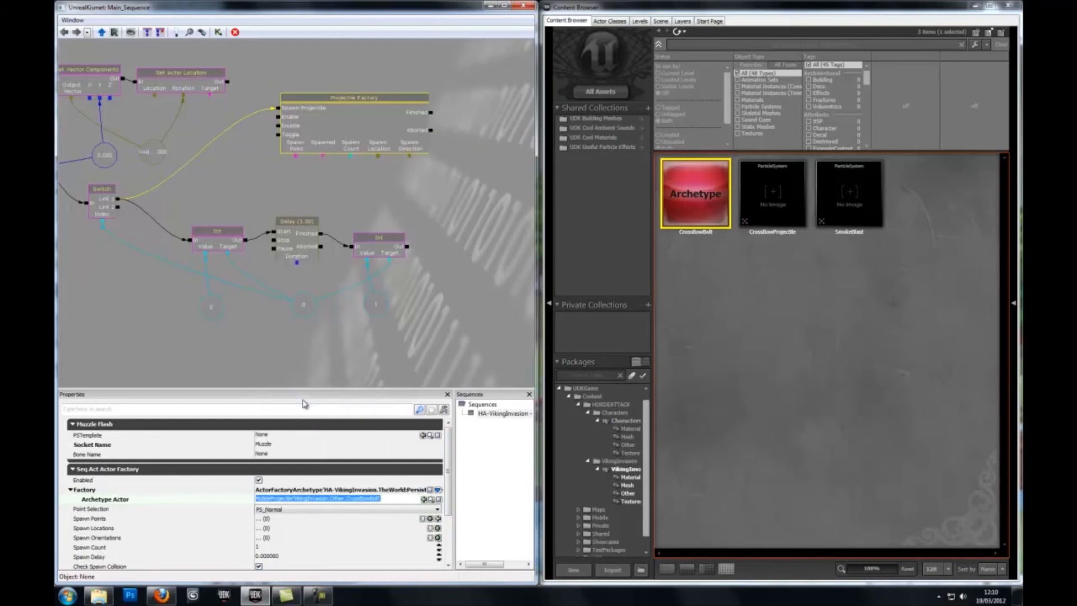
pyautogui.click(454, 181)
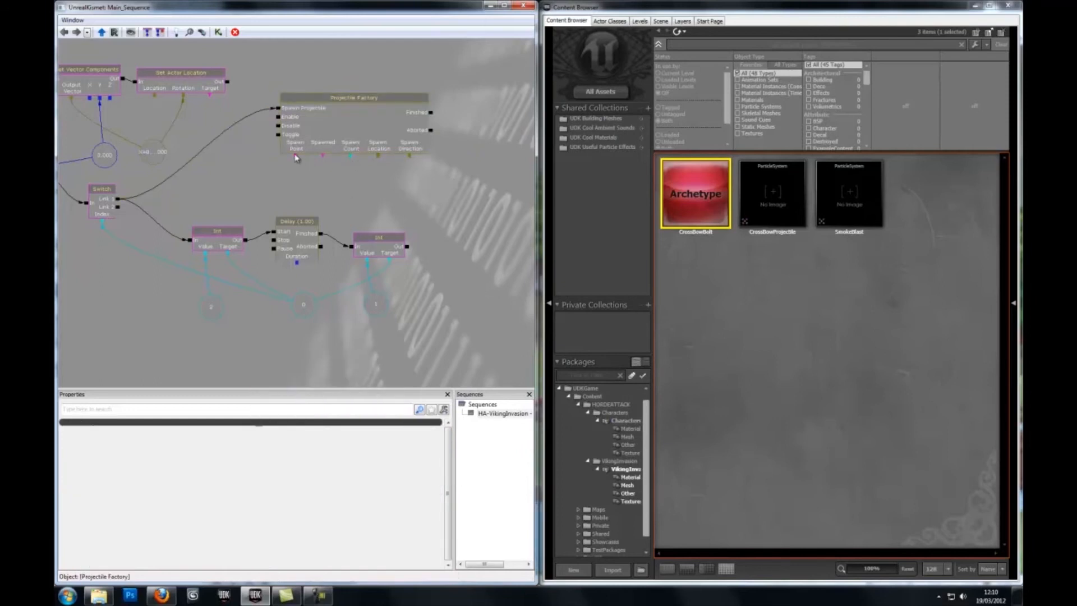
# Select the monk's crossbow in the level and attach it to the Projectile Factory's Spawn Point as a new object variable
pyautogui.moveTo(299, 15); pyautogui.dragTo(55, 130)
pyautogui.click(1008, 5)
pyautogui.moveTo(831, 241); pyautogui.dragTo(732, 322, button='right')
pyautogui.click(774, 343)
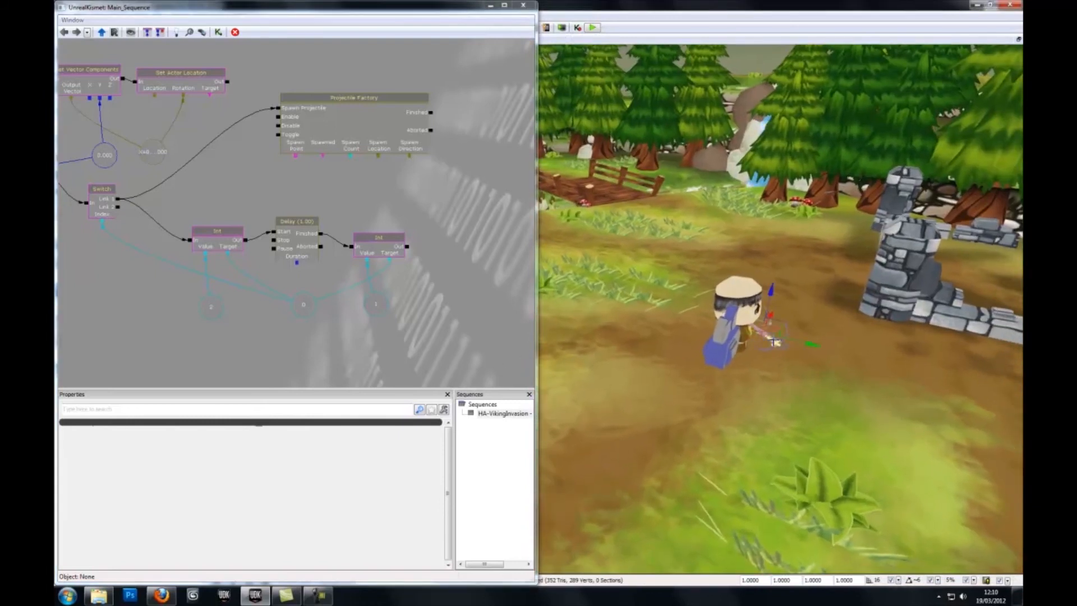
pyautogui.rightClick(295, 146)
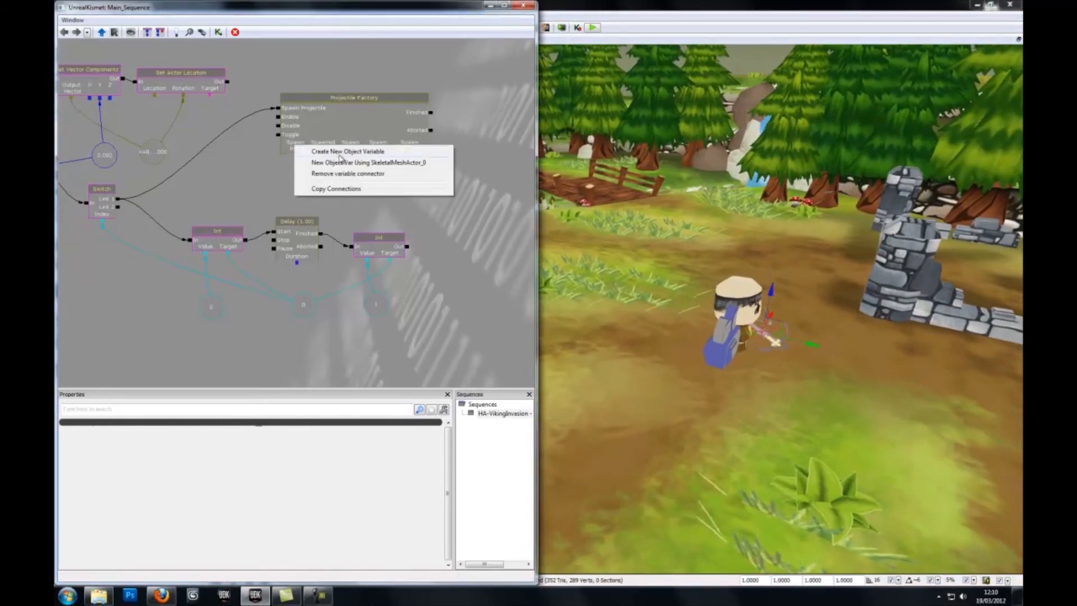
pyautogui.click(359, 168)
pyautogui.keyDown('ctrl'); pyautogui.moveTo(294, 179); pyautogui.dragTo(263, 192); pyautogui.keyUp('ctrl')
# Try rotating the monk pawn around its vertical axis relative to the crossbow
pyautogui.moveTo(687, 388); pyautogui.dragTo(550, 311, button='right')
pyautogui.click(434, 282)
pyautogui.press('space')
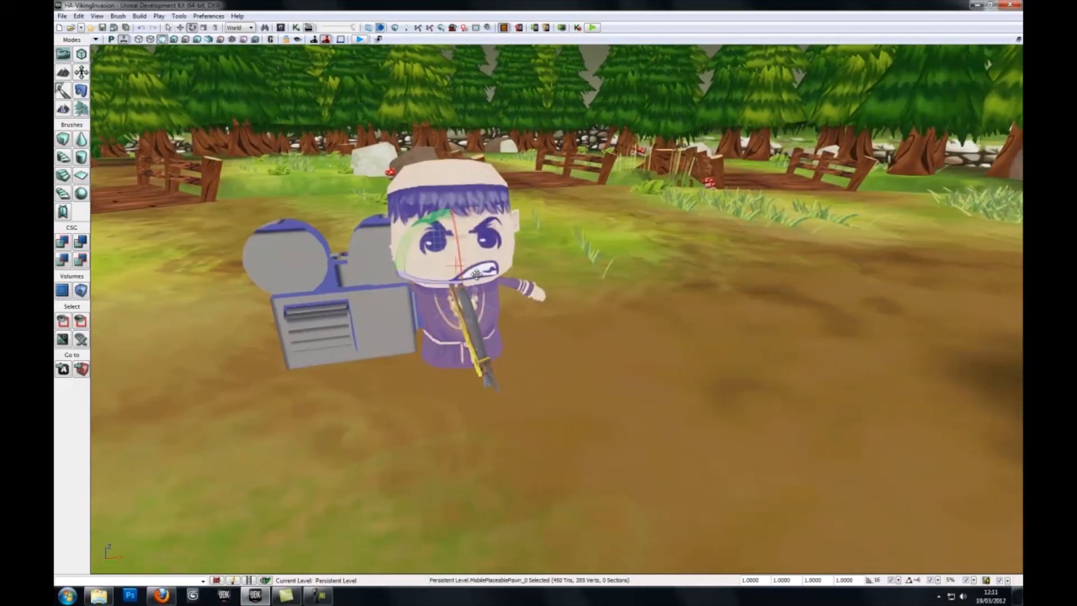
pyautogui.moveTo(435, 282); pyautogui.dragTo(685, 289)
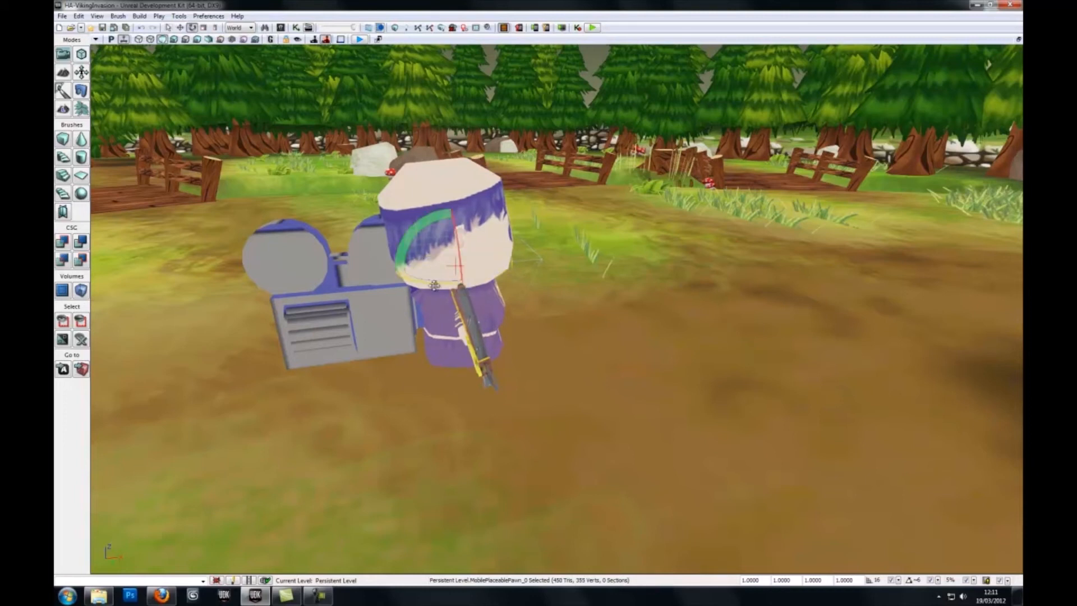
pyautogui.moveTo(556, 334); pyautogui.dragTo(404, 326, button='right')
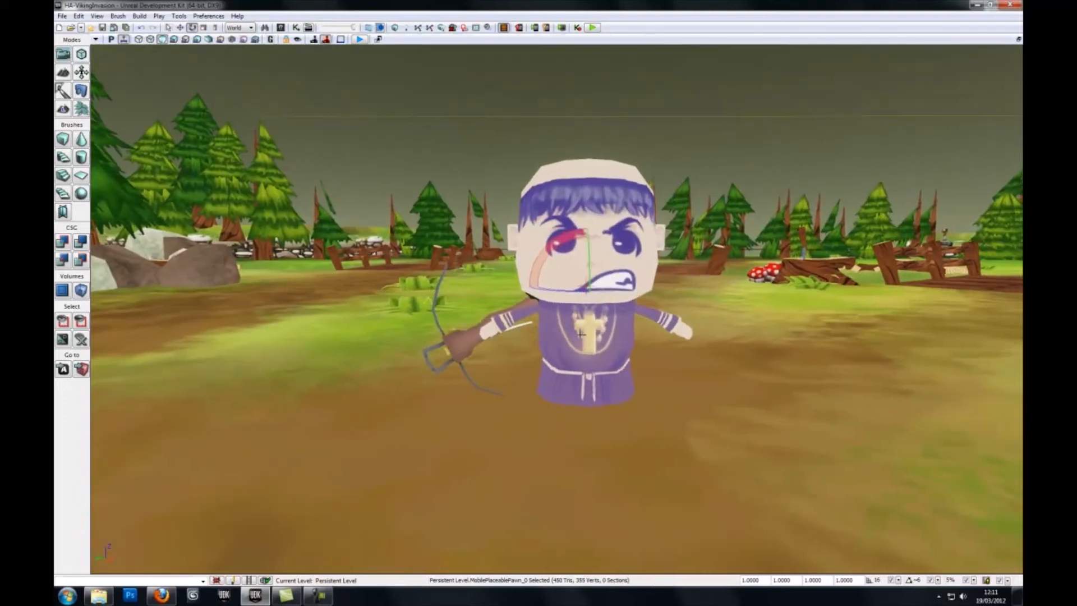
# Select the crossbow, enable socket snapping, and try rotating the crossbow in the monk's hand
pyautogui.click(463, 344)
pyautogui.click(119, 17)
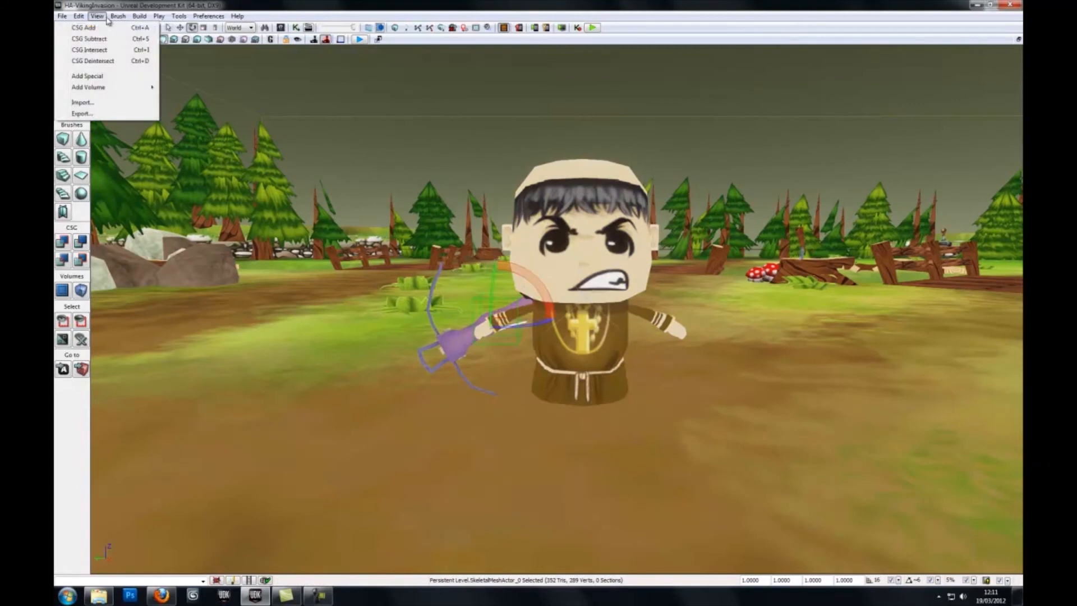
pyautogui.moveTo(97, 16)
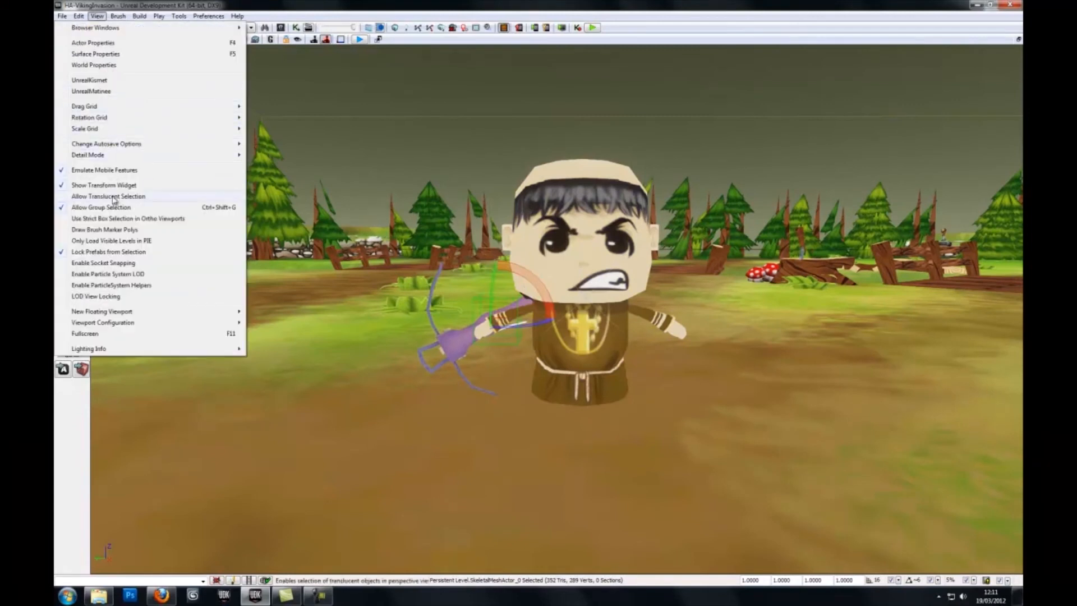
pyautogui.click(142, 262)
pyautogui.click(499, 322)
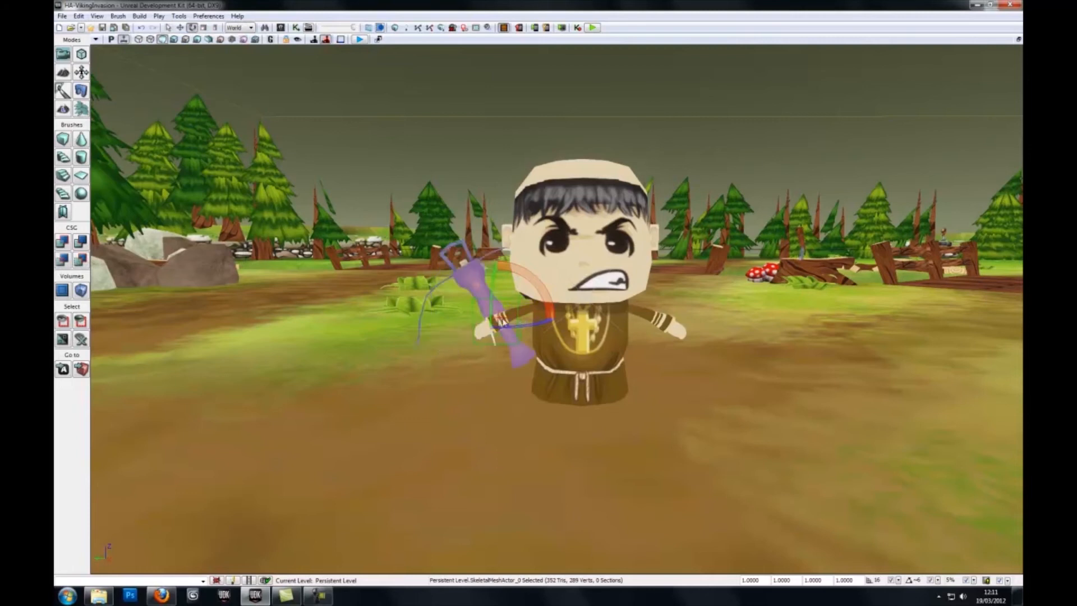
pyautogui.moveTo(499, 322); pyautogui.dragTo(238, 279)
# Paste a copy of Set Velocity's Target object variable in the Kismet sequence and connect it to Set Actor Location's Target
pyautogui.click(294, 28)
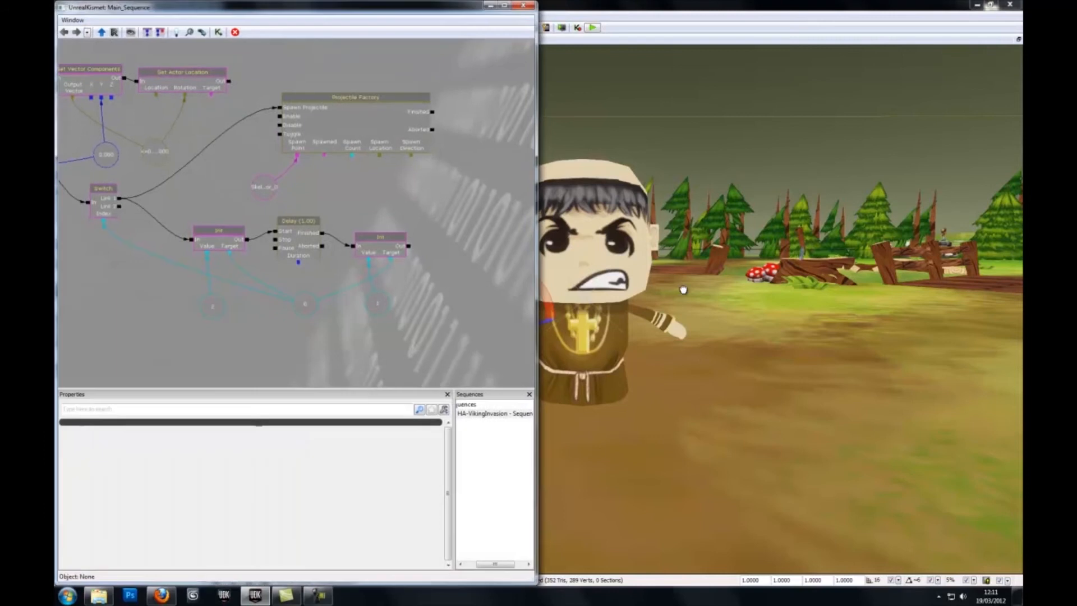
pyautogui.moveTo(333, 199); pyautogui.dragTo(440, 200)
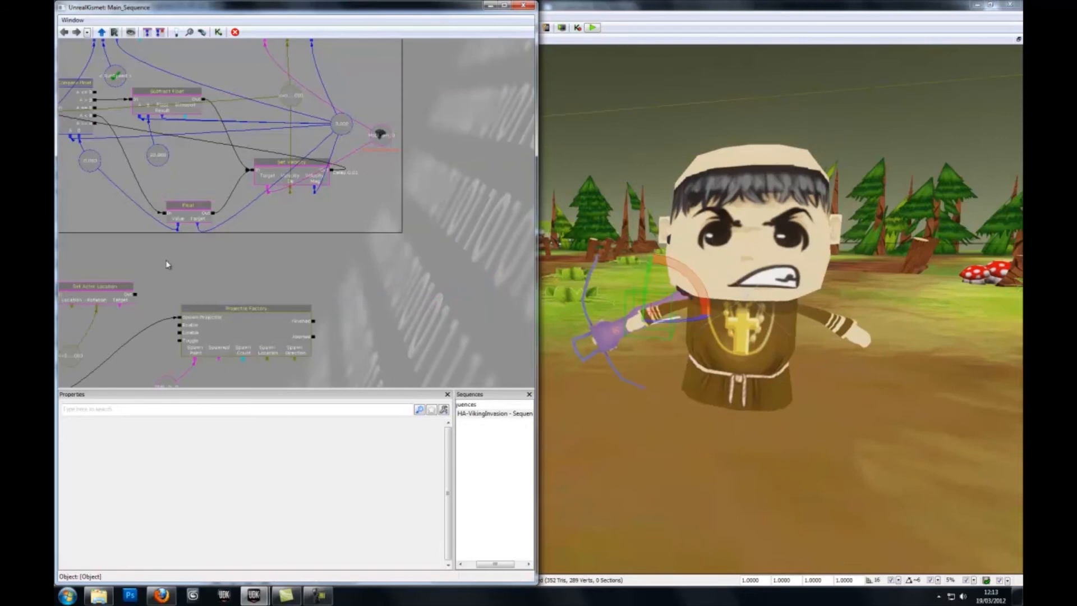
pyautogui.moveTo(167, 264); pyautogui.dragTo(335, 160)
pyautogui.rightClick(281, 199)
pyautogui.click(290, 195)
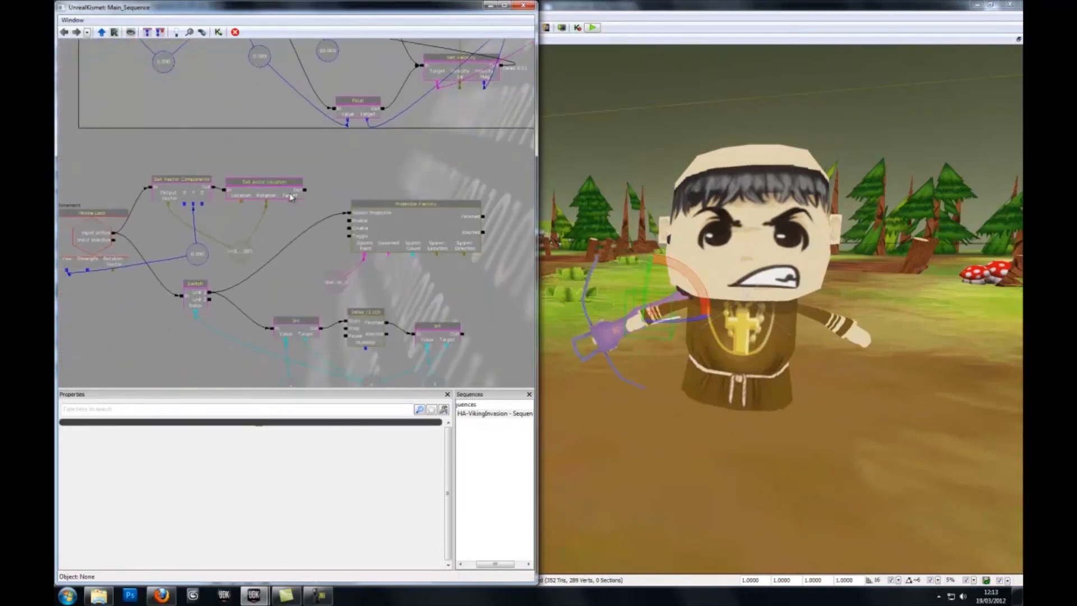
pyautogui.moveTo(290, 205); pyautogui.dragTo(287, 220)
pyautogui.rightClick(288, 213)
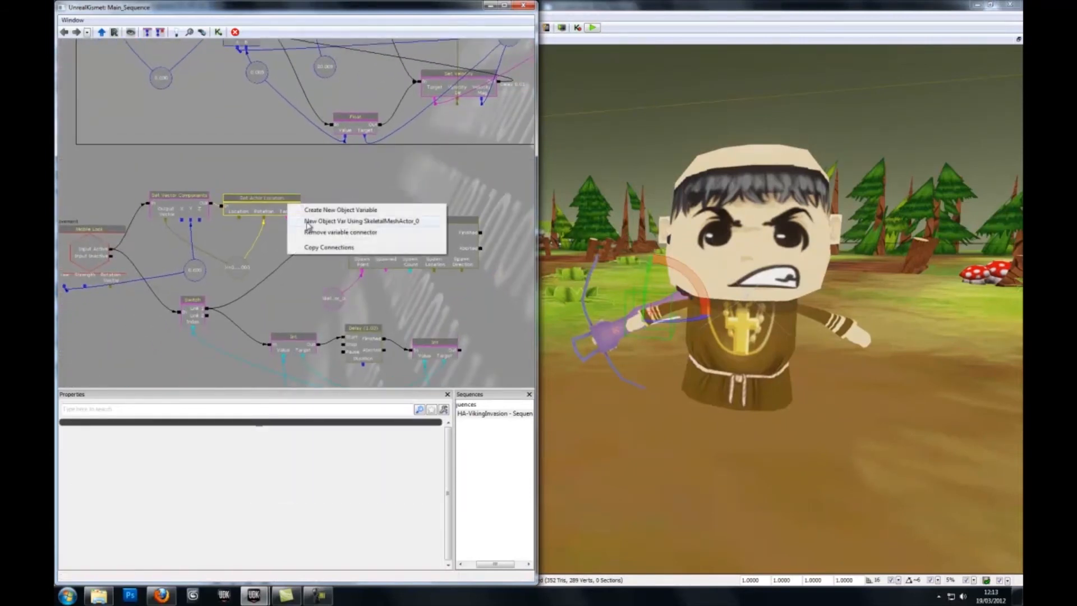
pyautogui.click(315, 196)
pyautogui.moveTo(327, 182); pyautogui.dragTo(316, 210)
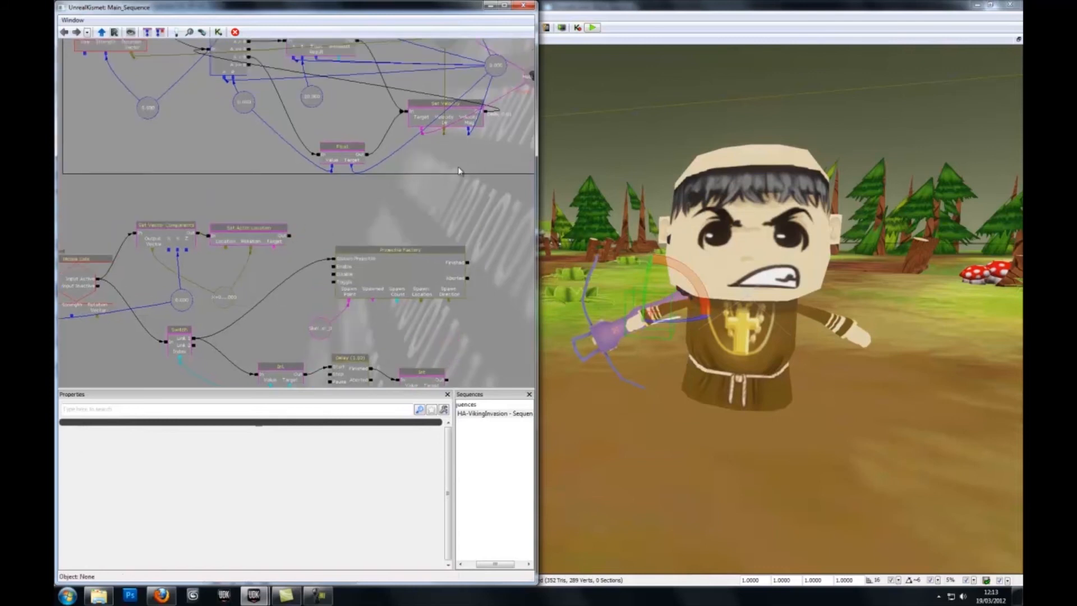
pyautogui.hotkey('ctrl', 'v')
pyautogui.moveTo(411, 215); pyautogui.dragTo(436, 168)
pyautogui.moveTo(349, 185); pyautogui.dragTo(282, 143)
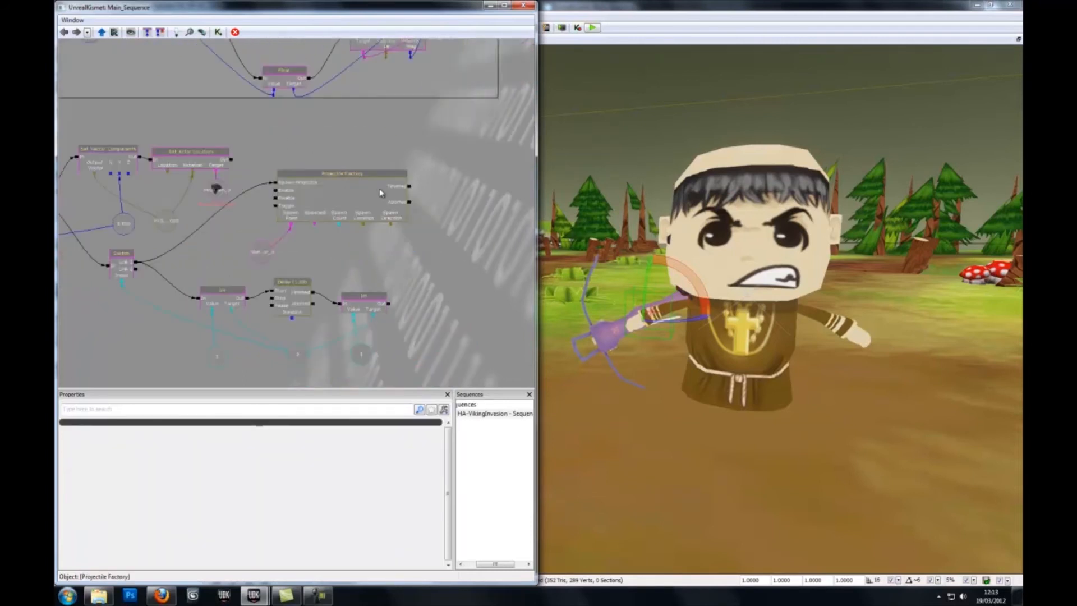
# Close the Kismet editor and play the level in the viewport to test aiming and firing the crossbow
pyautogui.scroll(-3, 380, 193)
pyautogui.moveTo(361, 240); pyautogui.dragTo(363, 247)
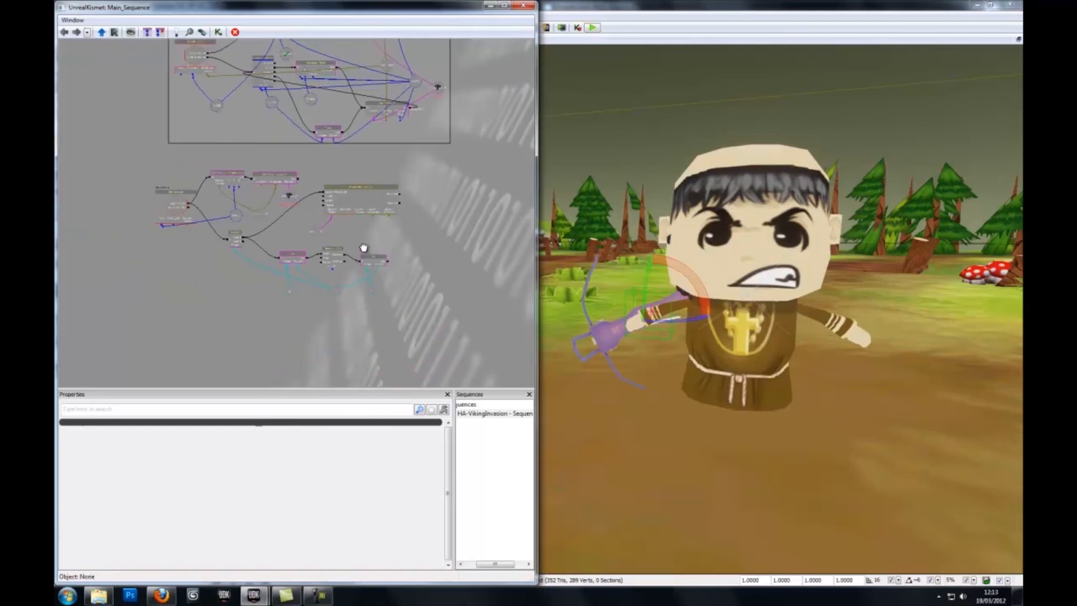
pyautogui.click(521, 6)
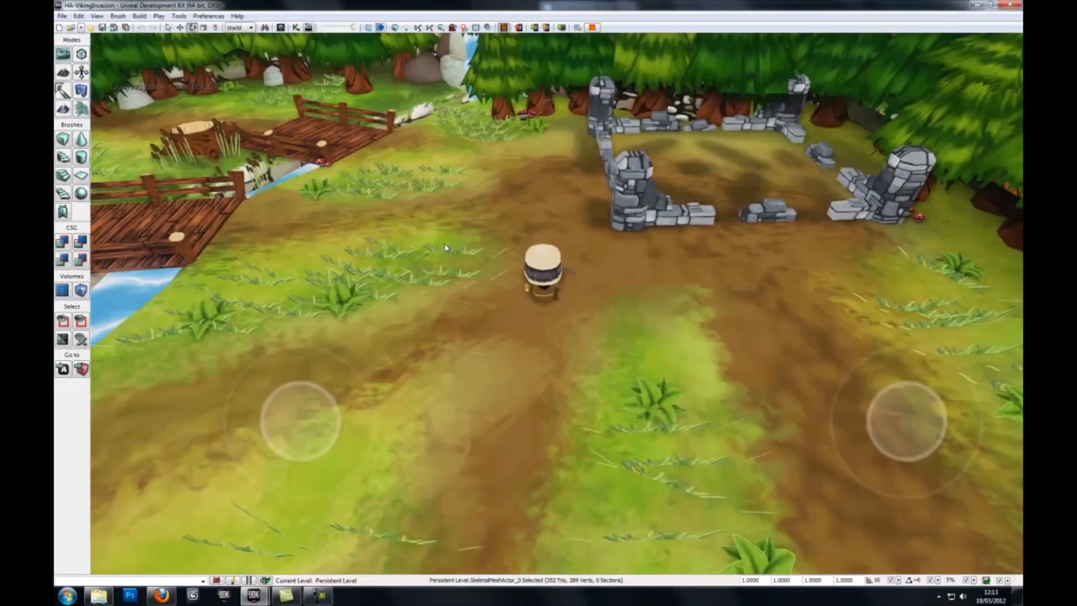
pyautogui.moveTo(906, 421); pyautogui.dragTo(939, 539)
pyautogui.press('Escape')
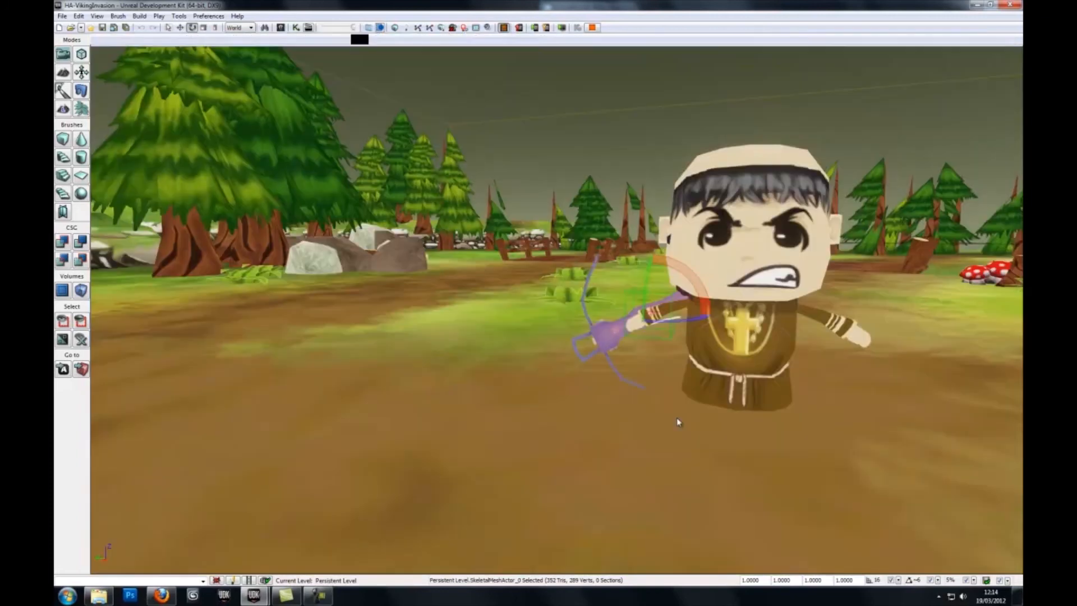
# Rotate the crossbow in the monk's hand using the Local coordinate system and play-test its aim
pyautogui.click(270, 74)
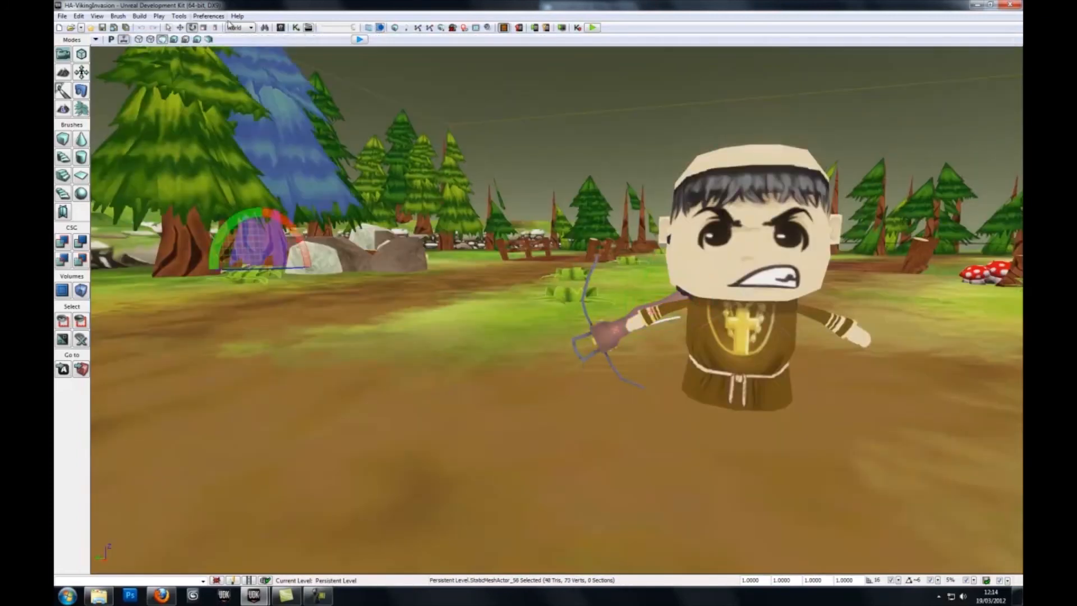
pyautogui.click(246, 27)
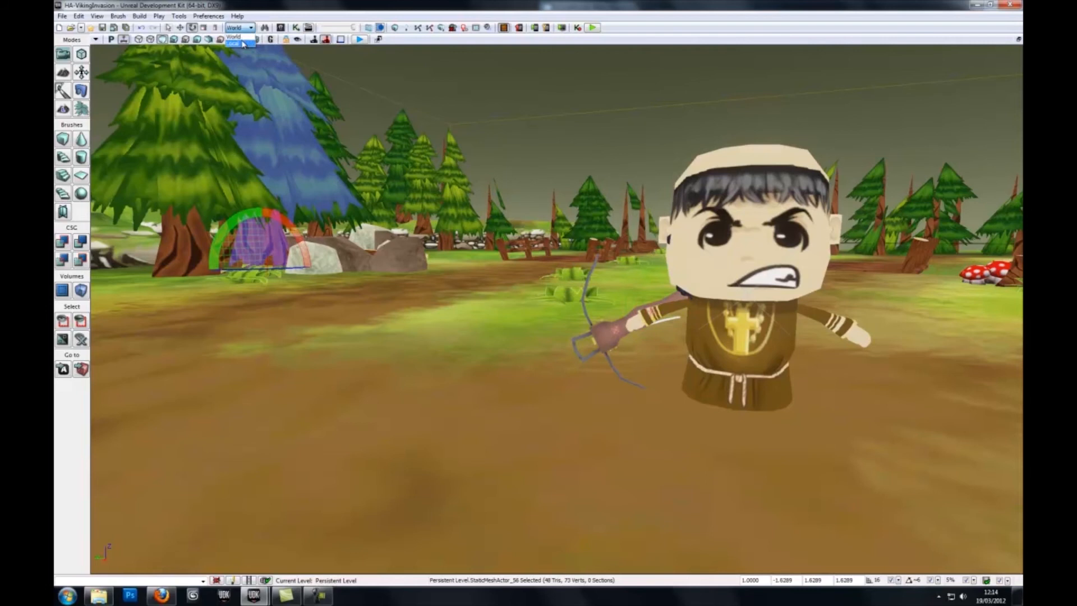
pyautogui.click(622, 324)
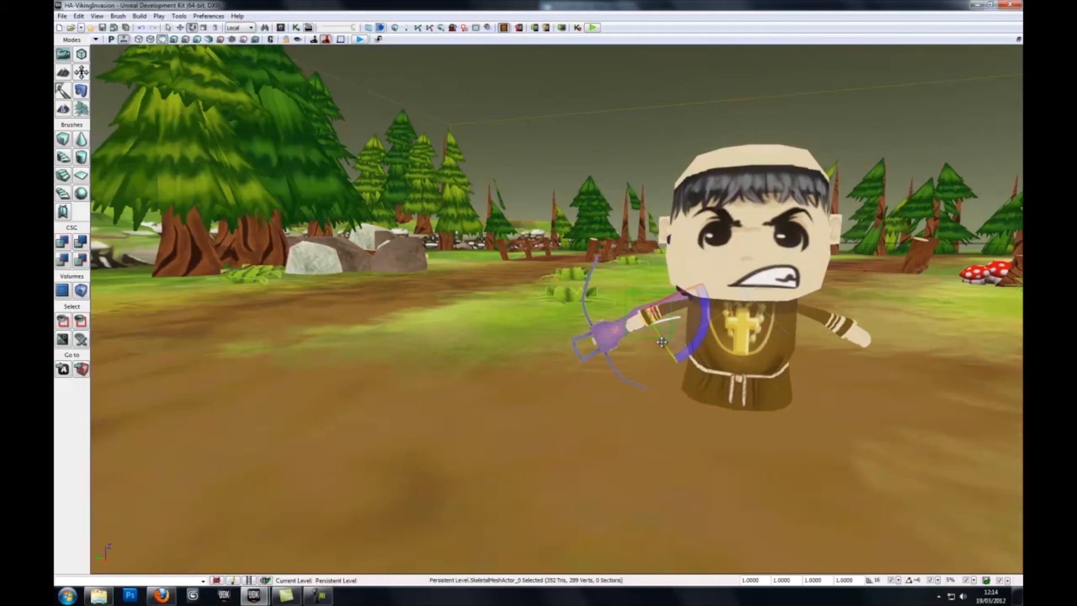
pyautogui.moveTo(641, 333); pyautogui.dragTo(663, 328)
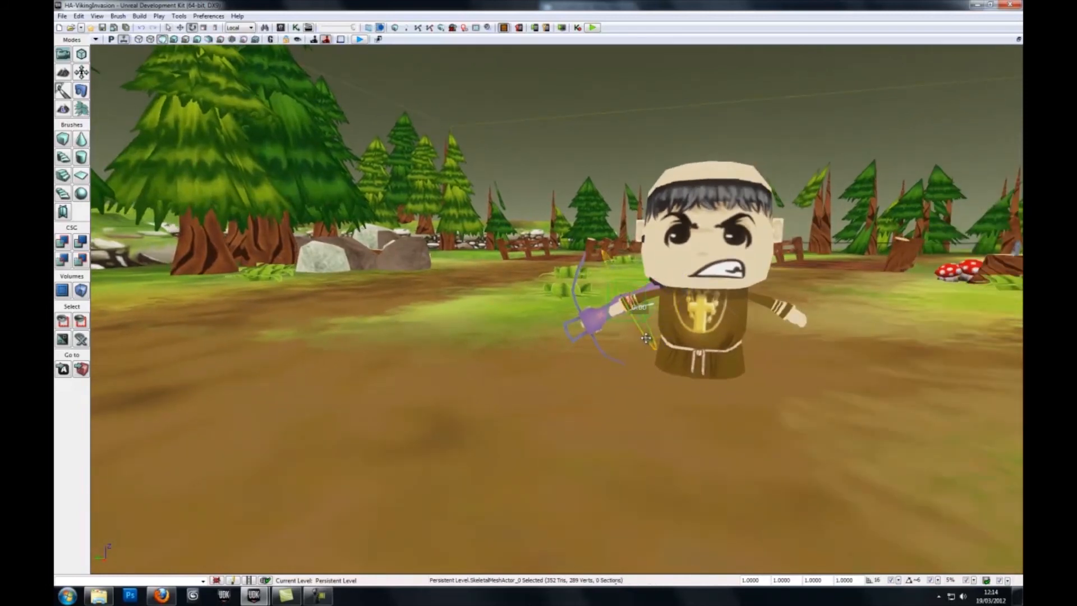
pyautogui.moveTo(611, 269); pyautogui.dragTo(382, 38)
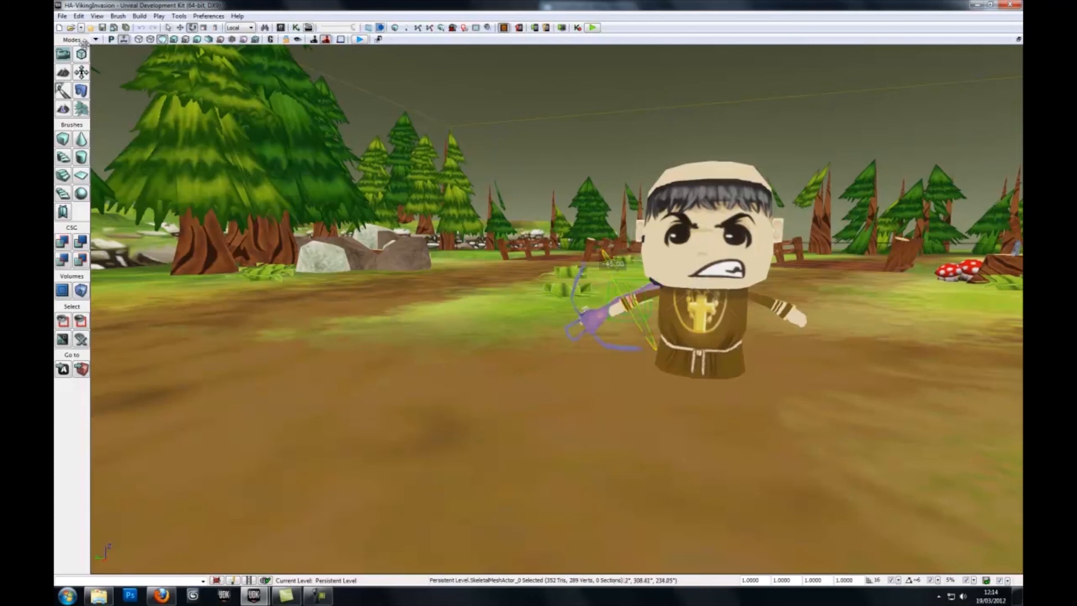
pyautogui.moveTo(241, 59); pyautogui.dragTo(309, 29)
pyautogui.click(360, 40)
pyautogui.moveTo(906, 422); pyautogui.dragTo(911, 521)
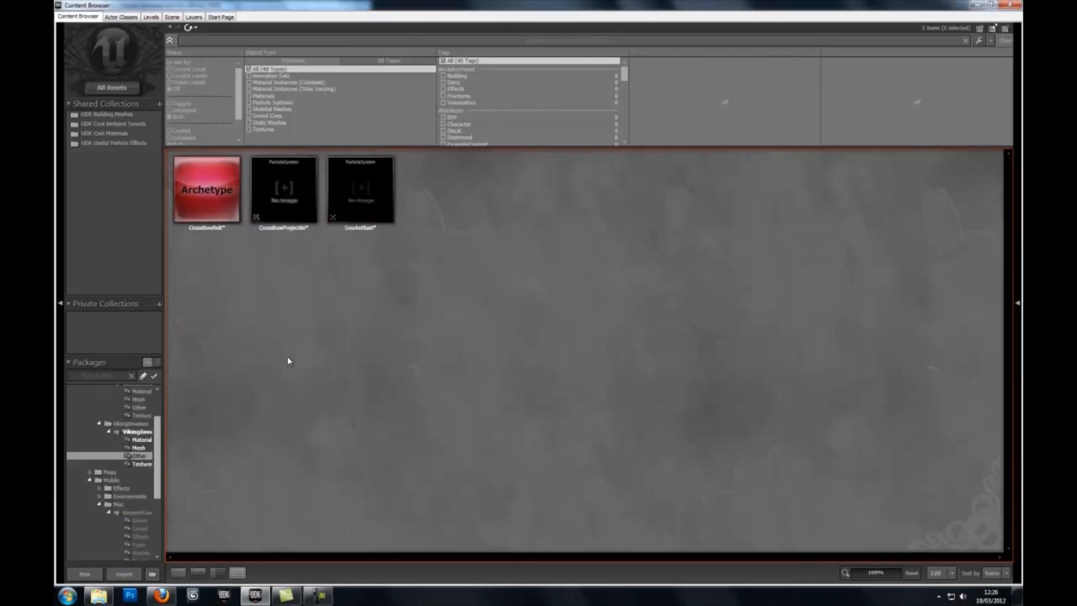
# Open the CrossBowProjectile particle system and make sure Use Local Space is enabled in the emitter's Required module
pyautogui.moveTo(362, 202)
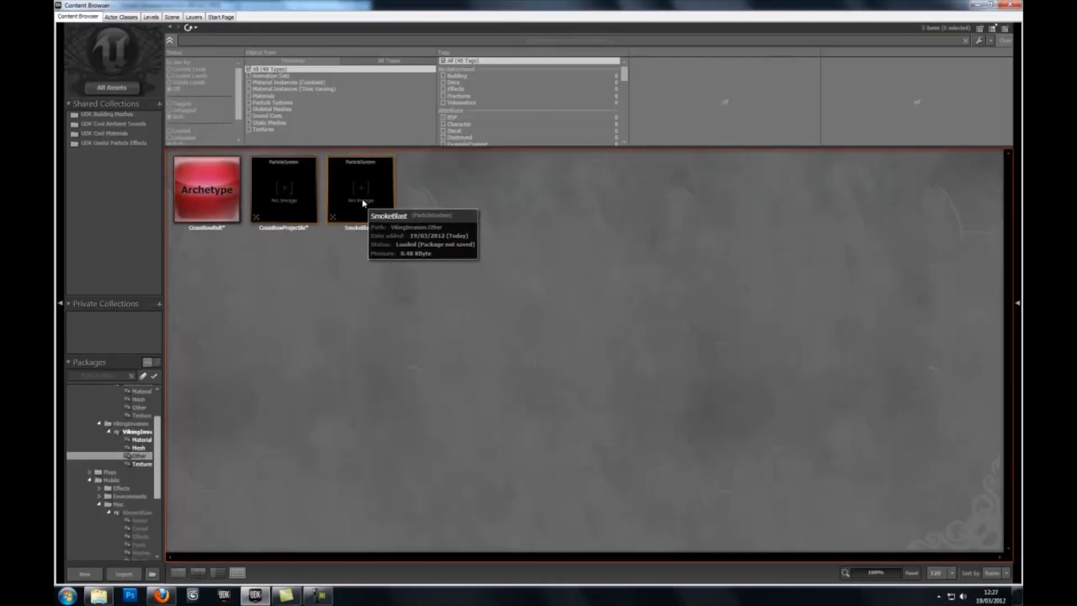
pyautogui.doubleClick(280, 188)
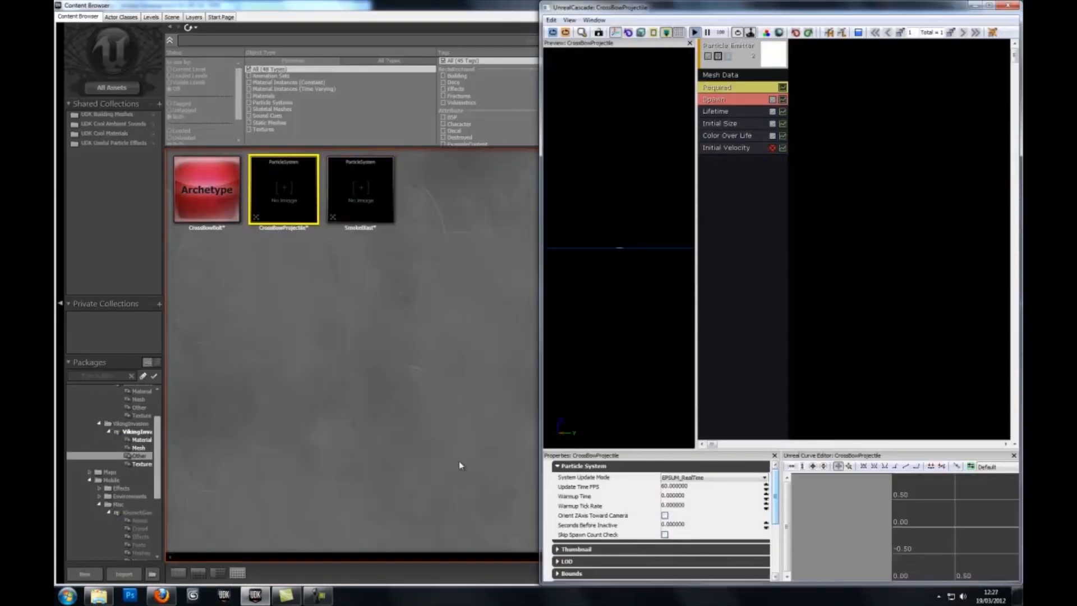
pyautogui.click(725, 101)
pyautogui.click(726, 88)
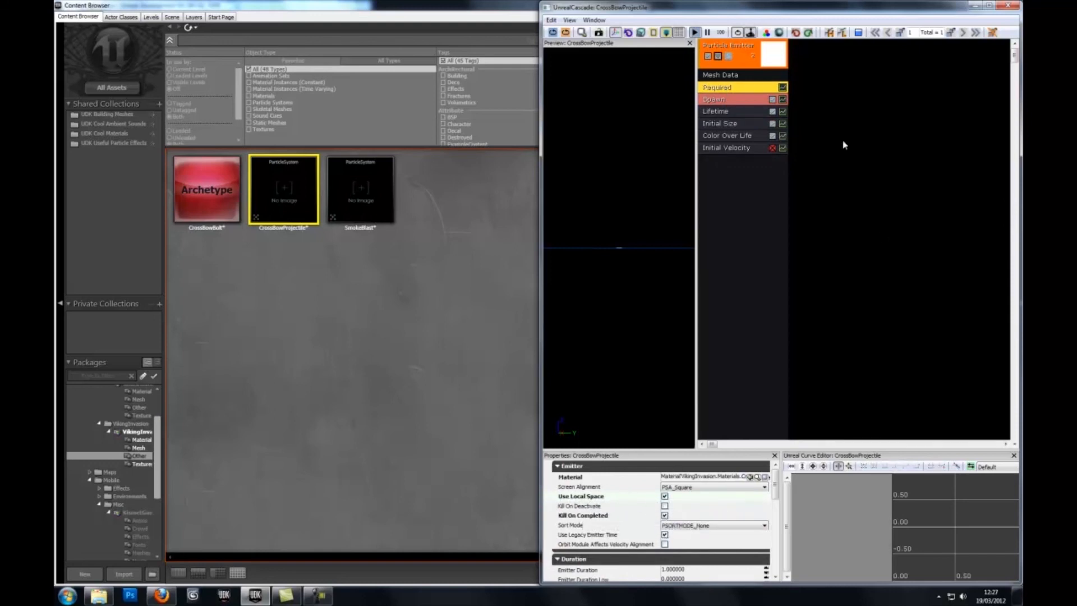
pyautogui.moveTo(593, 272); pyautogui.dragTo(845, 24)
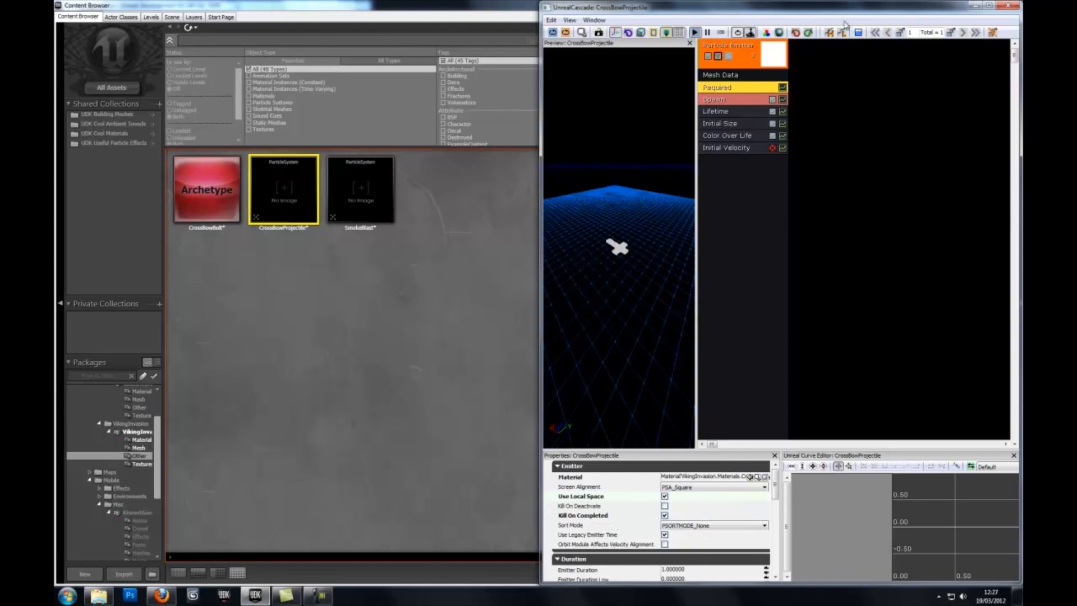
pyautogui.click(1005, 7)
pyautogui.click(1012, 5)
# Play the level in the viewport, firing the crossbow and moving the monk to test the projectile
pyautogui.click(359, 40)
pyautogui.moveTo(901, 421); pyautogui.dragTo(904, 343)
pyautogui.moveTo(281, 432); pyautogui.dragTo(56, 491)
pyautogui.press('Escape')
# Turn off Cast Shadow, Cast Dynamic Shadow and Cast Static Shadow in the crossbow's Skeletal Mesh Component lighting properties
pyautogui.moveTo(564, 439); pyautogui.dragTo(561, 387, button='right')
pyautogui.press('w')
pyautogui.press('s')
pyautogui.click(493, 339)
pyautogui.doubleClick(481, 328)
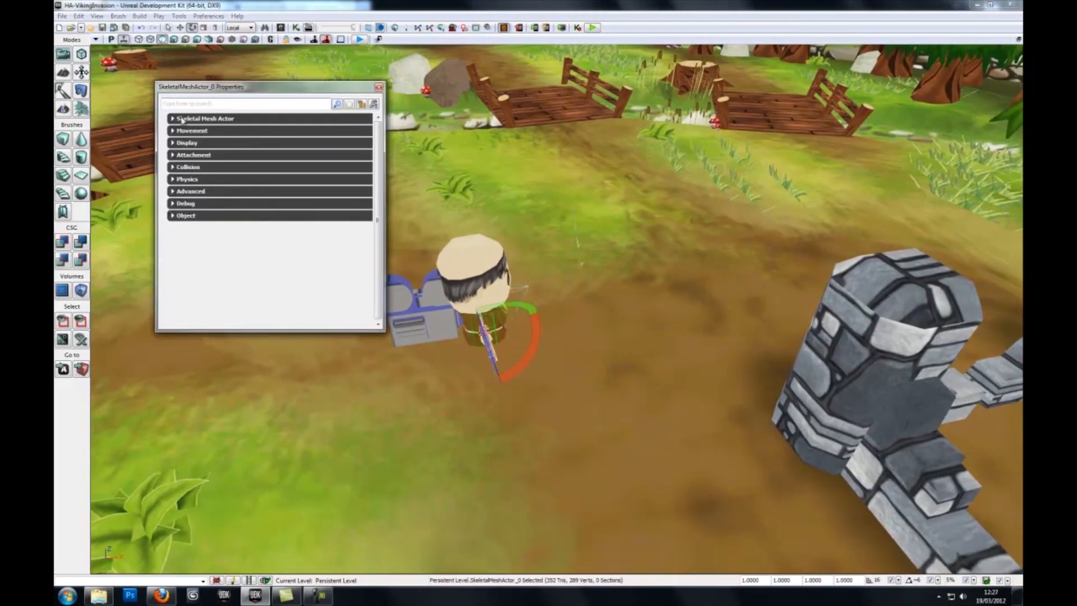
pyautogui.click(232, 104)
pyautogui.write('sha')
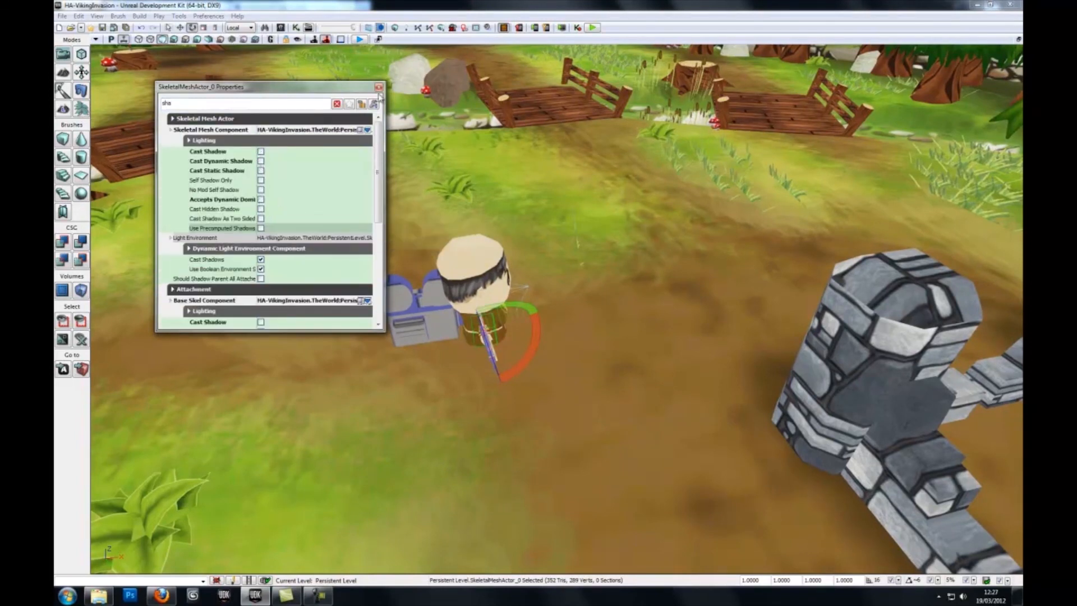
pyautogui.click(378, 87)
# Play the level again to check the crossbow's shadow while moving and aiming the monk
pyautogui.click(360, 39)
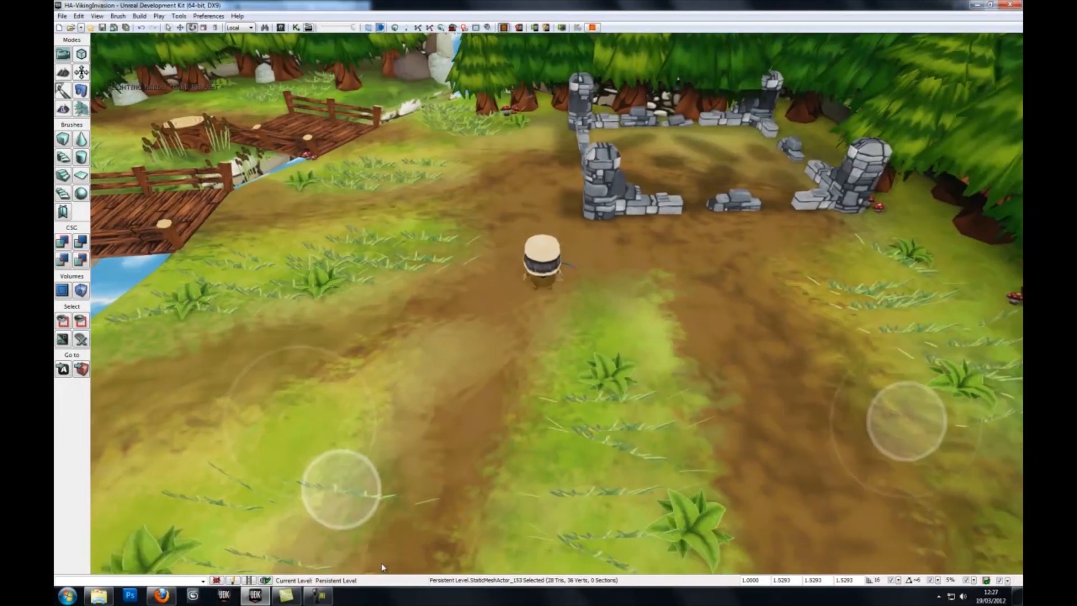
pyautogui.moveTo(907, 425); pyautogui.dragTo(968, 474)
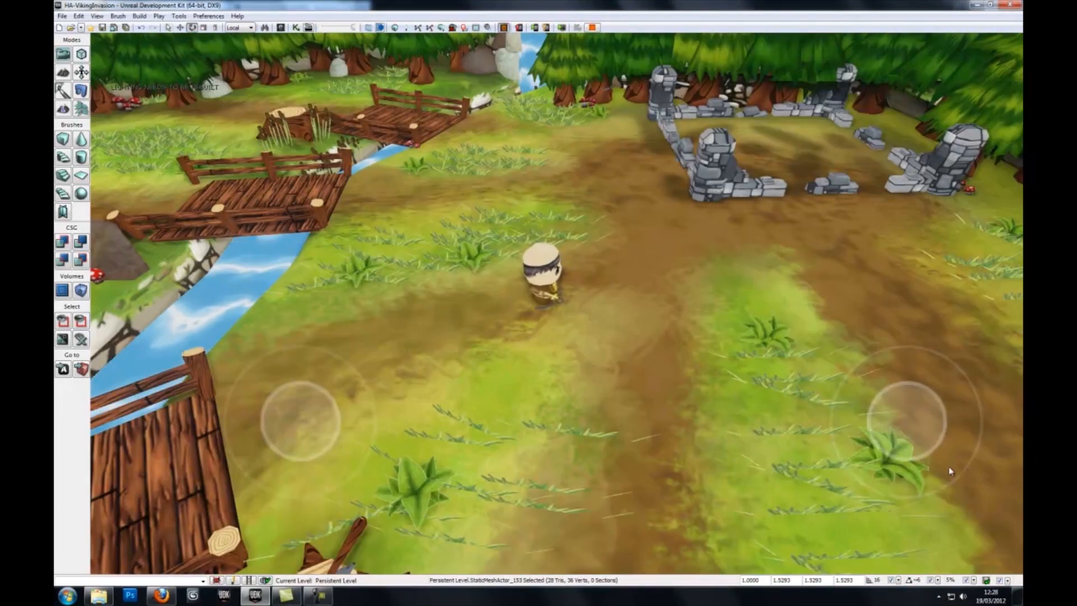
pyautogui.press('Escape')
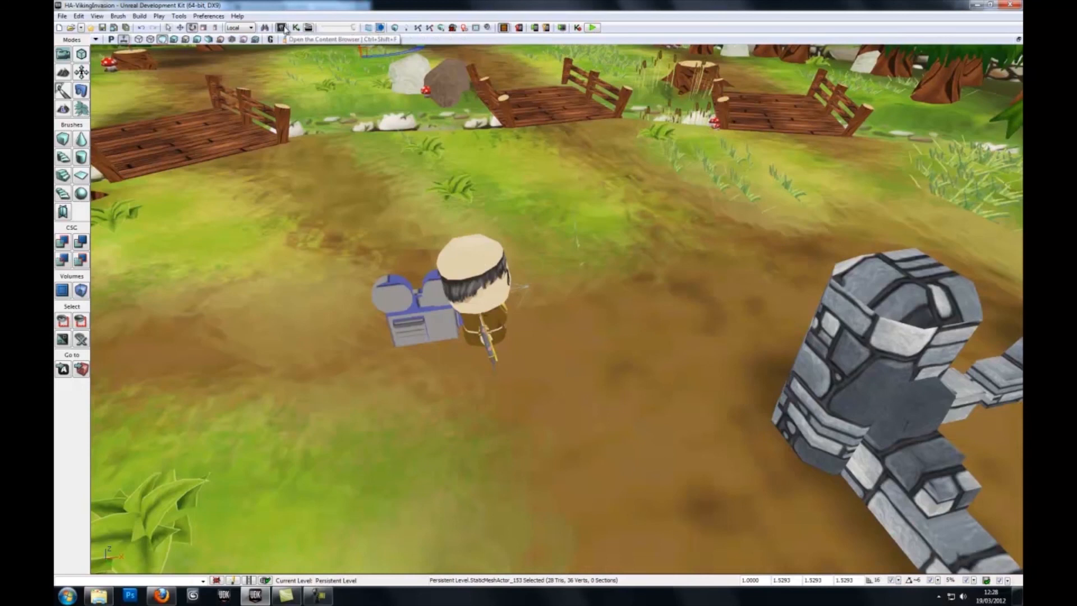
# Set the Mesh Data orientation Yaw to 180 in the CrossBowProjectile particle emitter
pyautogui.click(281, 27)
pyautogui.doubleClick(284, 185)
pyautogui.moveTo(637, 348); pyautogui.dragTo(627, 213)
pyautogui.click(736, 76)
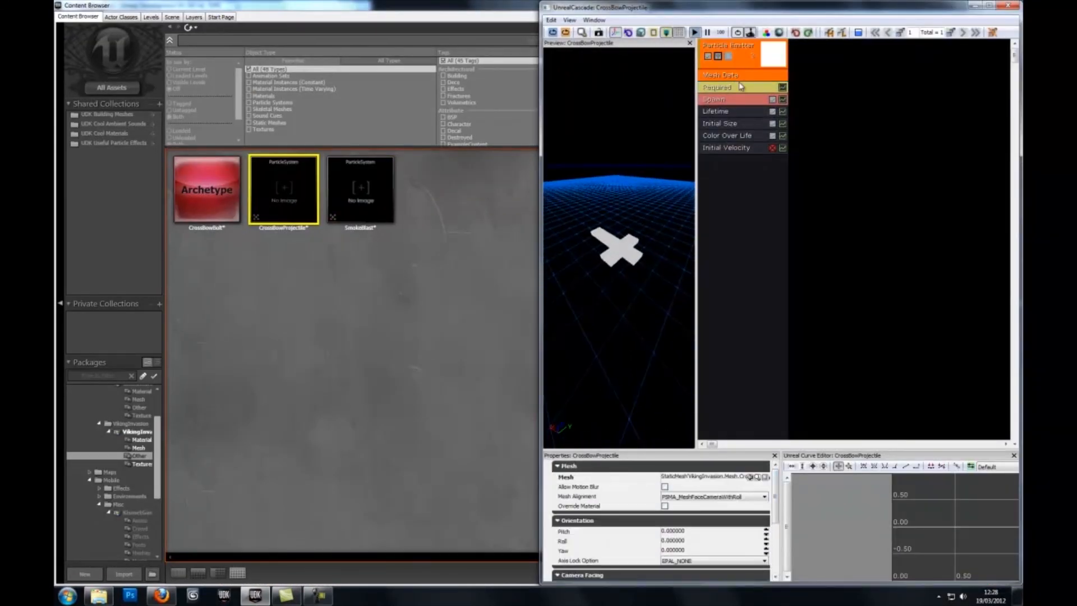
pyautogui.moveTo(782, 484); pyautogui.dragTo(782, 510)
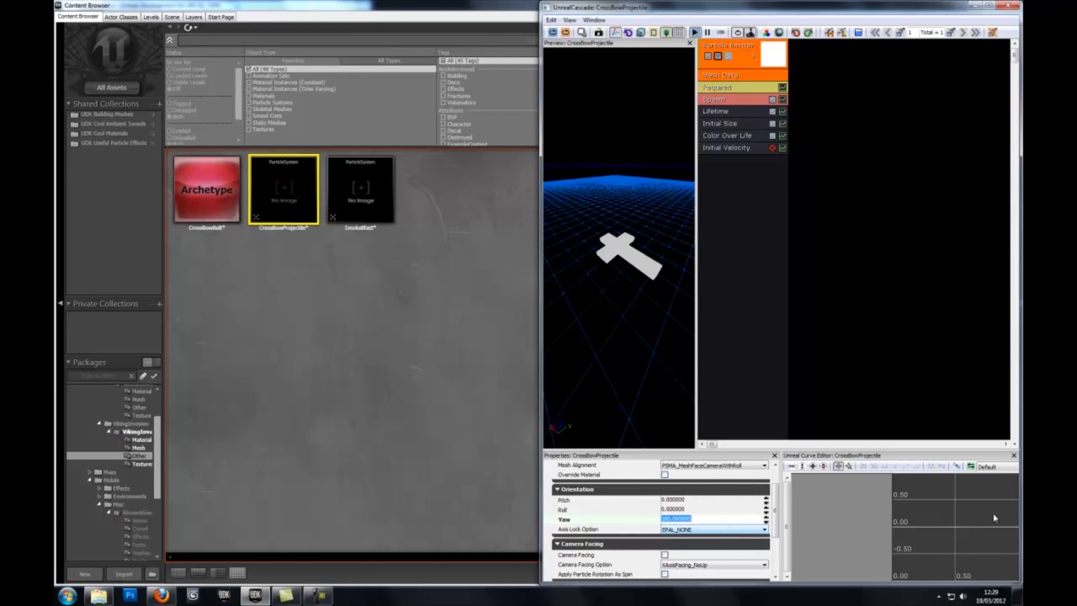
# Close the particle editor and play the level, firing in several directions to check the bolt's orientation
pyautogui.click(1016, 7)
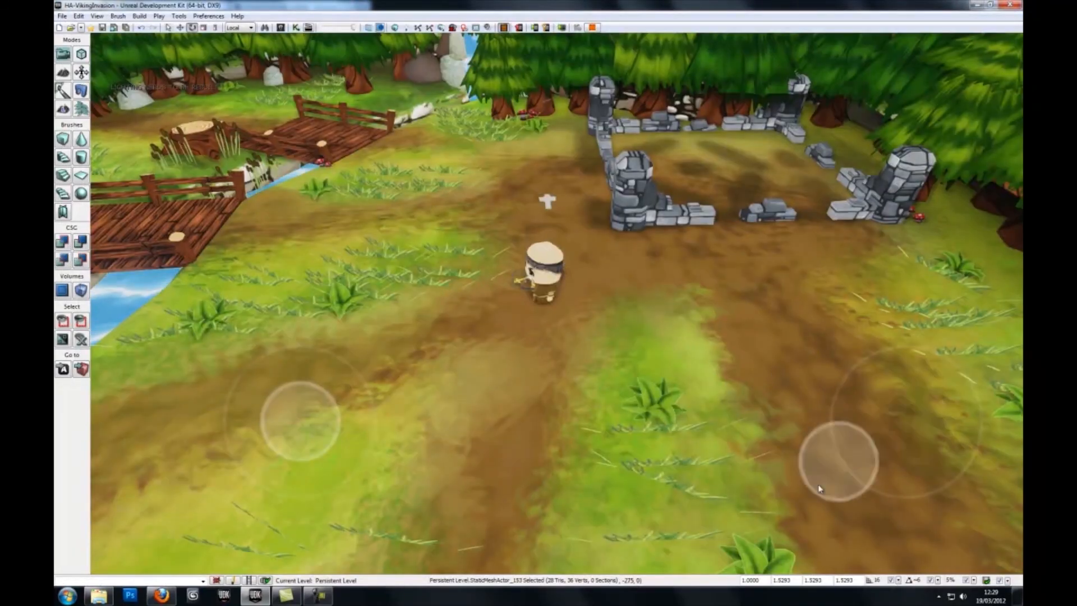
pyautogui.moveTo(818, 489)
pyautogui.mouseDown()
pyautogui.moveTo(865, 488)
pyautogui.moveTo(945, 428)
pyautogui.moveTo(868, 413)
pyautogui.moveTo(928, 324)
pyautogui.moveTo(961, 361)
pyautogui.moveTo(884, 344)
pyautogui.moveTo(749, 489)
pyautogui.moveTo(790, 250)
pyautogui.moveTo(982, 554)
pyautogui.moveTo(982, 414)
pyautogui.moveTo(919, 582)
pyautogui.moveTo(834, 452)
pyautogui.moveTo(813, 307)
pyautogui.moveTo(974, 436)
pyautogui.mouseUp()
pyautogui.moveTo(314, 432); pyautogui.dragTo(388, 473)
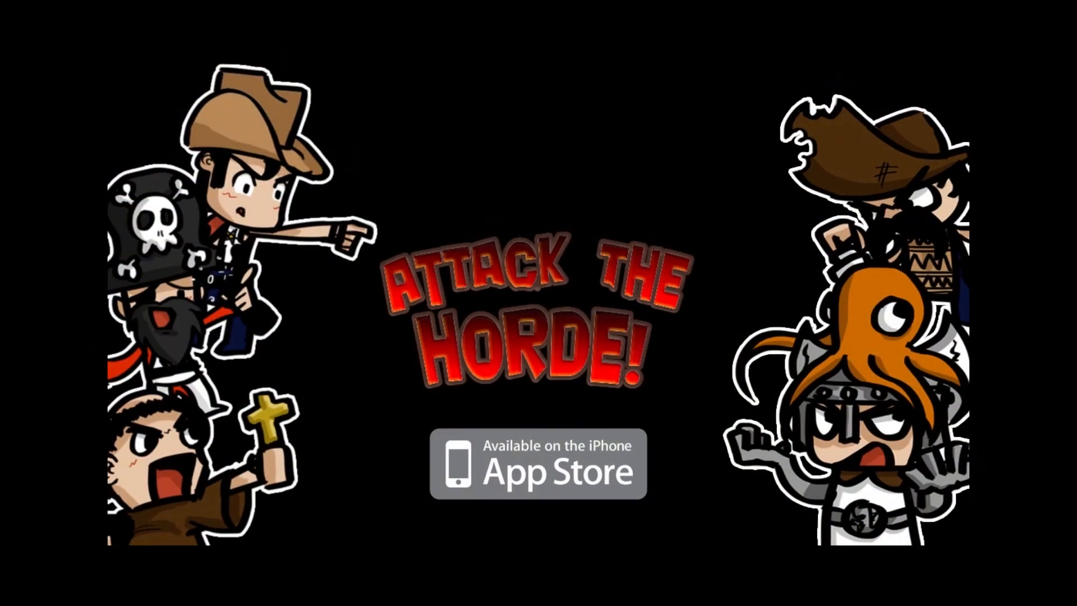